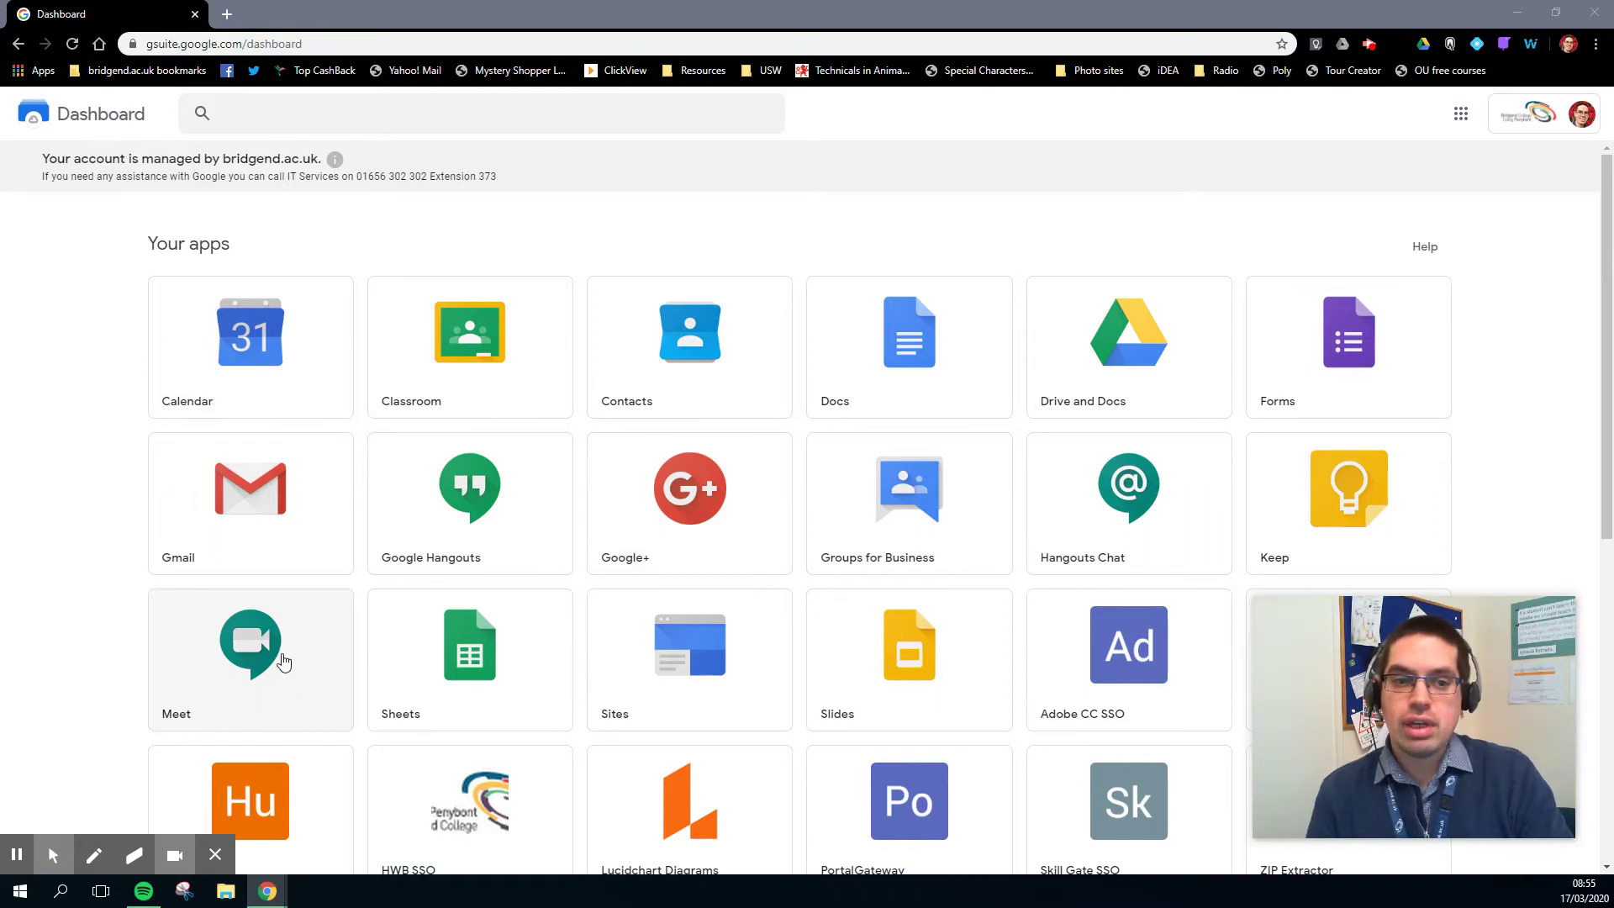
Open Meet from the list of Google apps
left_click(1460, 114)
scroll(1400, 356, "down", 2)
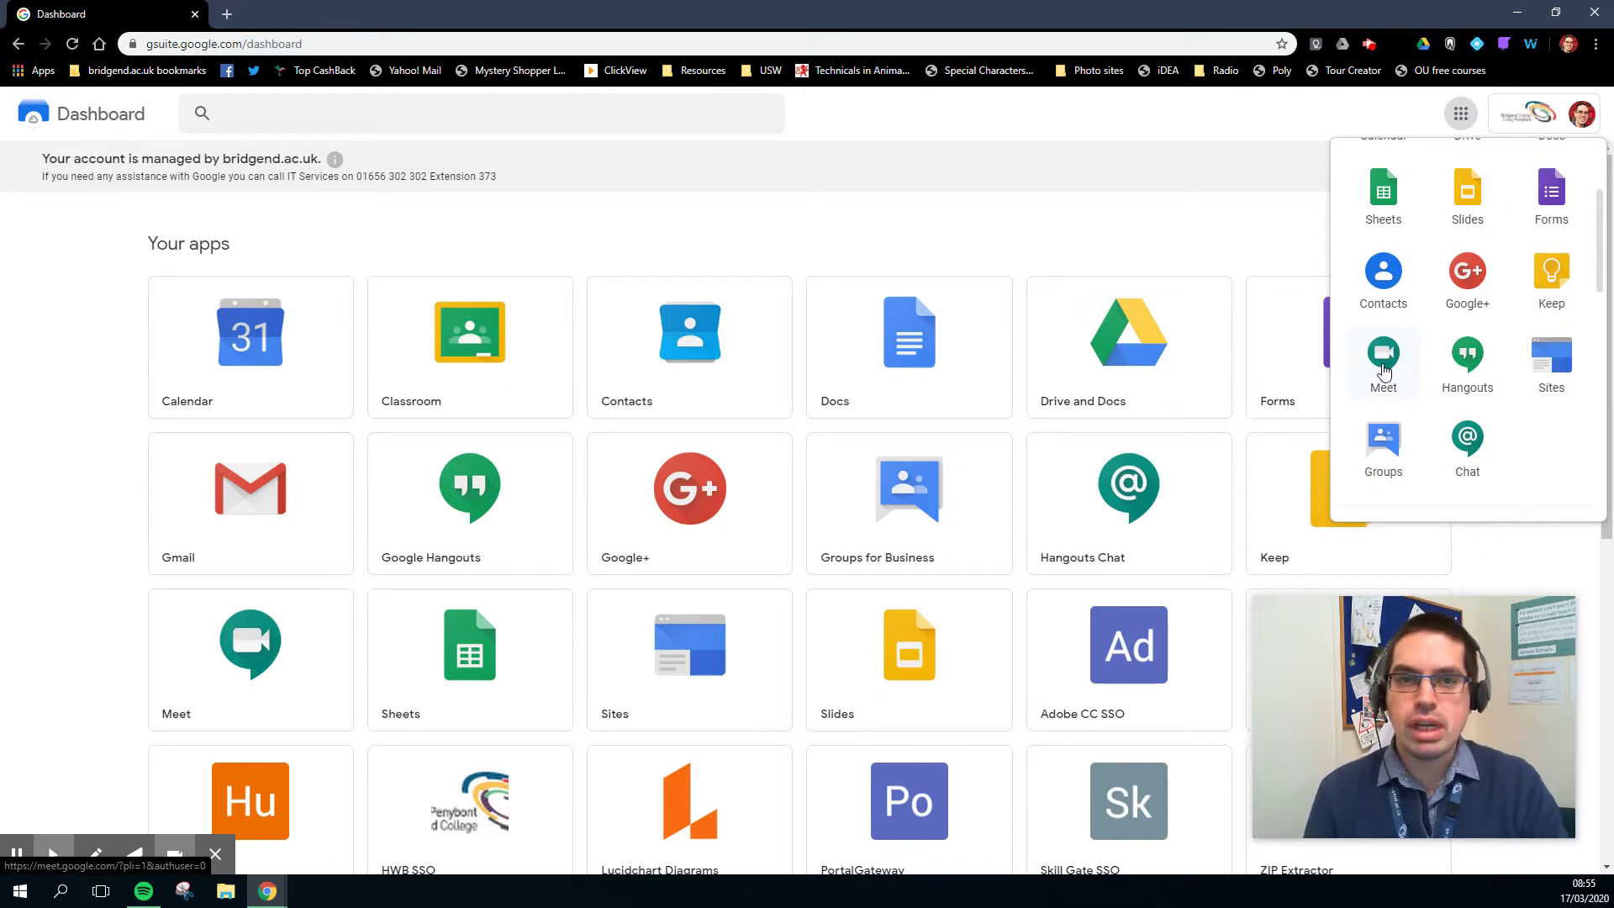
left_click(1384, 362)
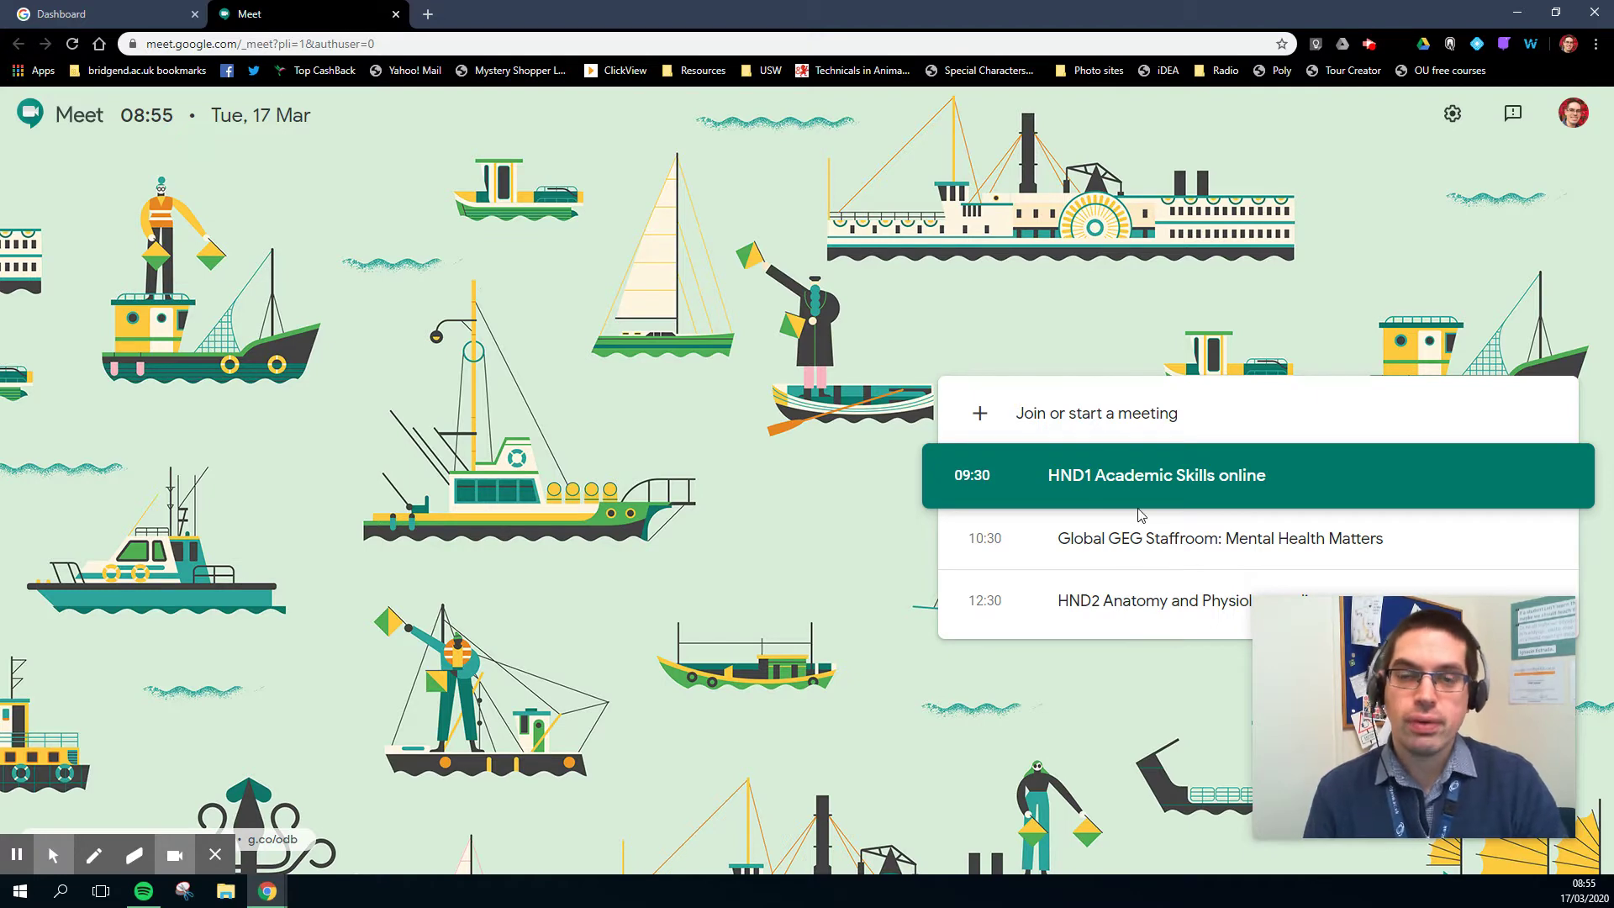
Start a meeting with the nickname "Animal Studies Tutorial" and continue to its joining screen
left_click(1061, 423)
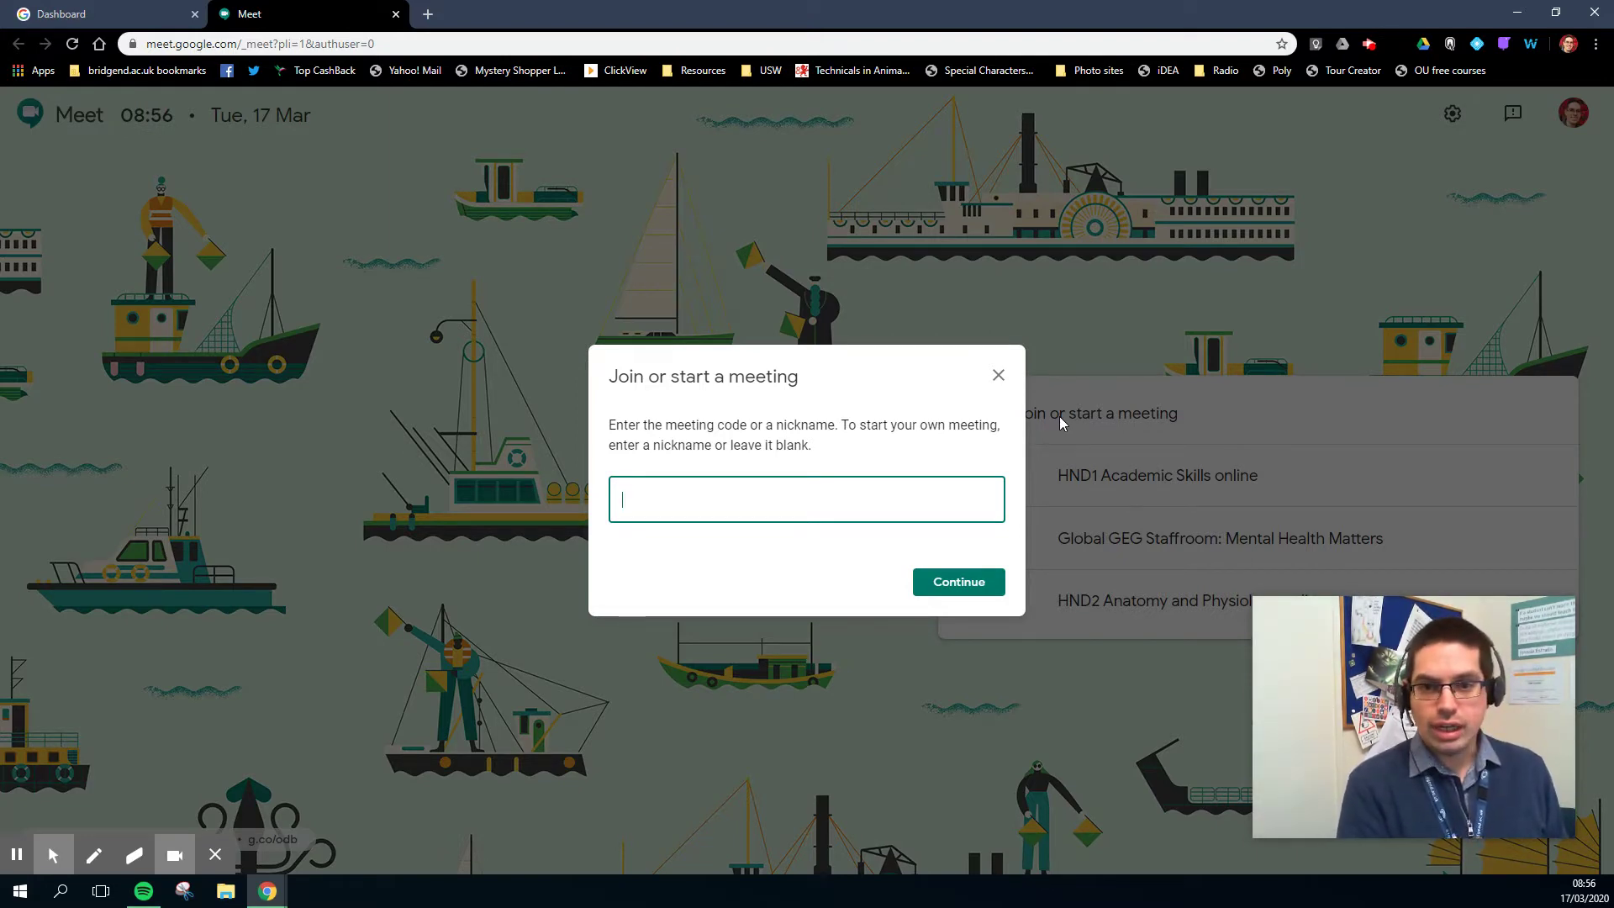
type("im")
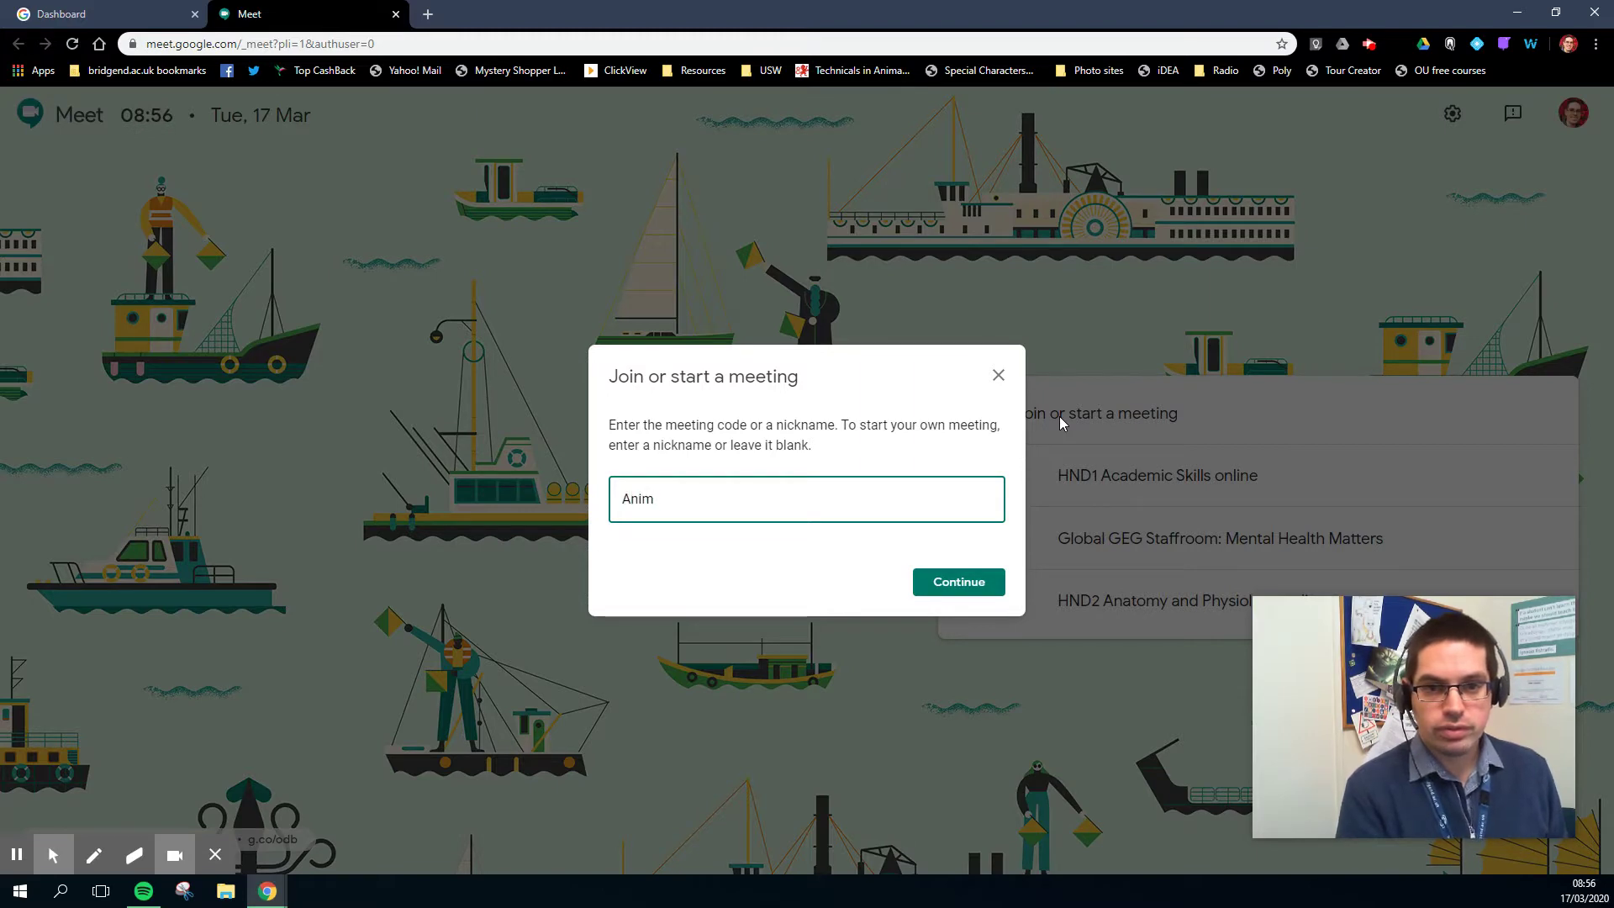
type("nl Studies")
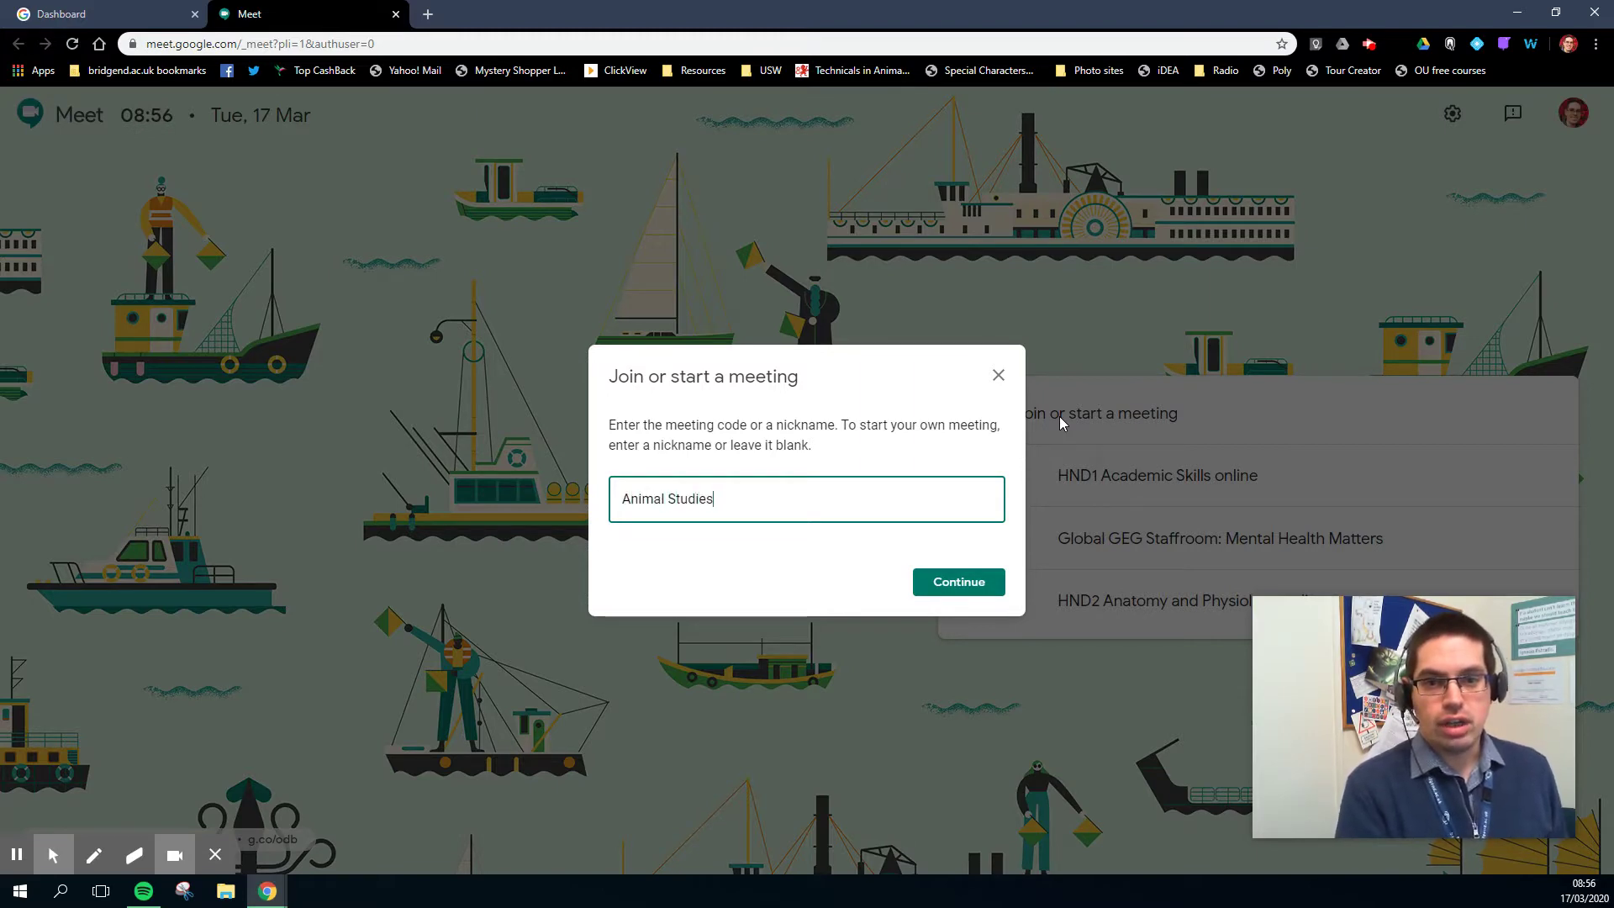
type(" Tutorial")
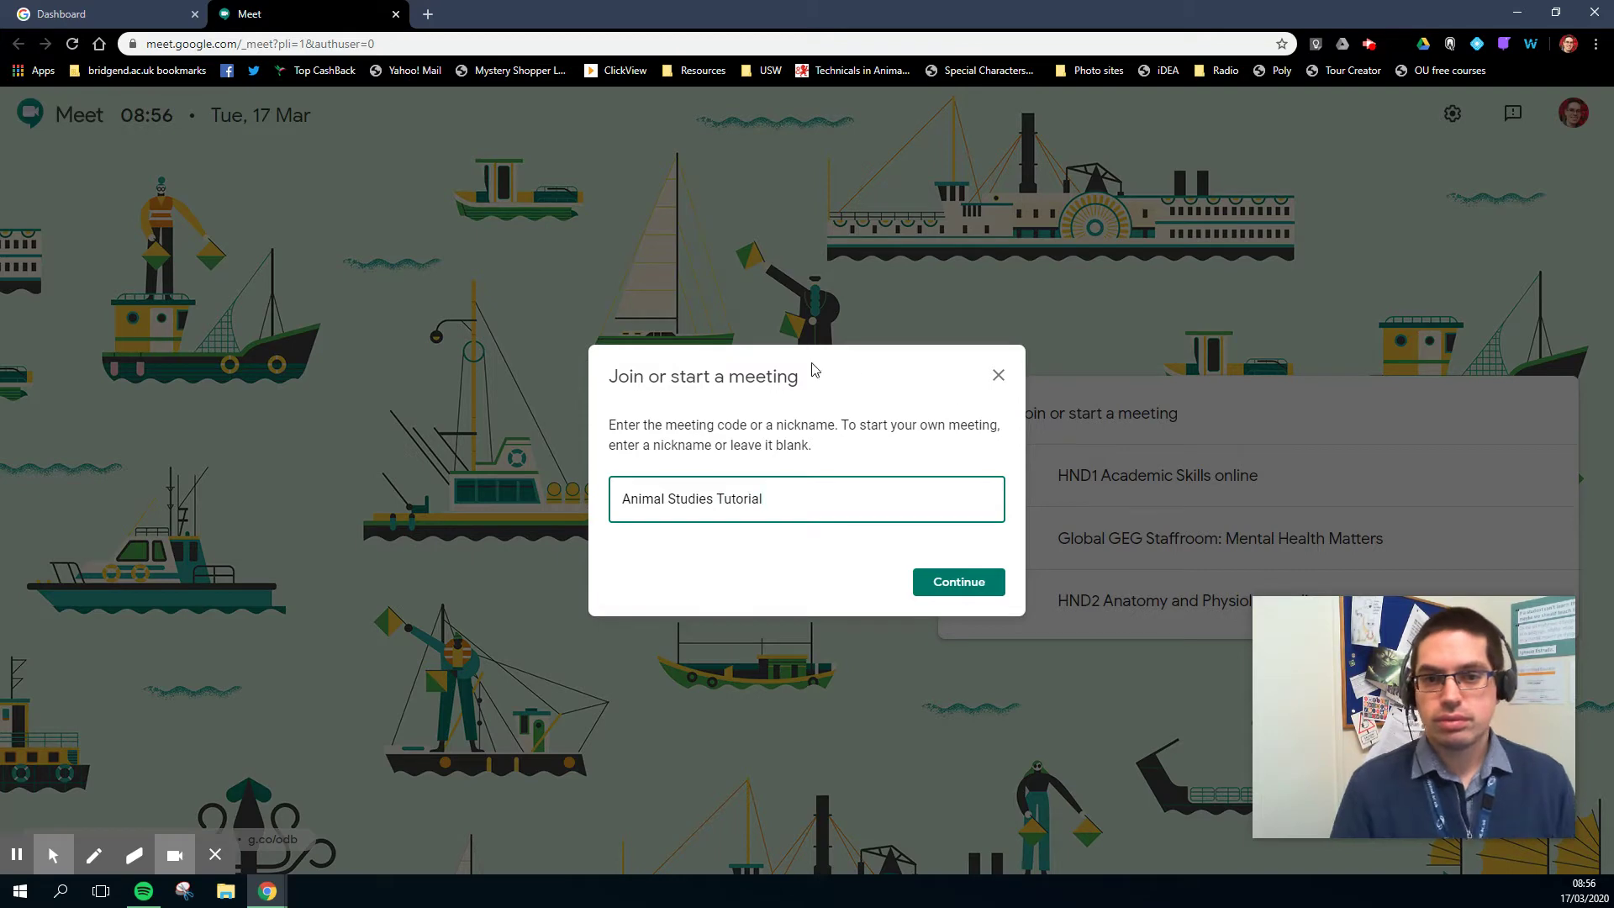
left_click(973, 583)
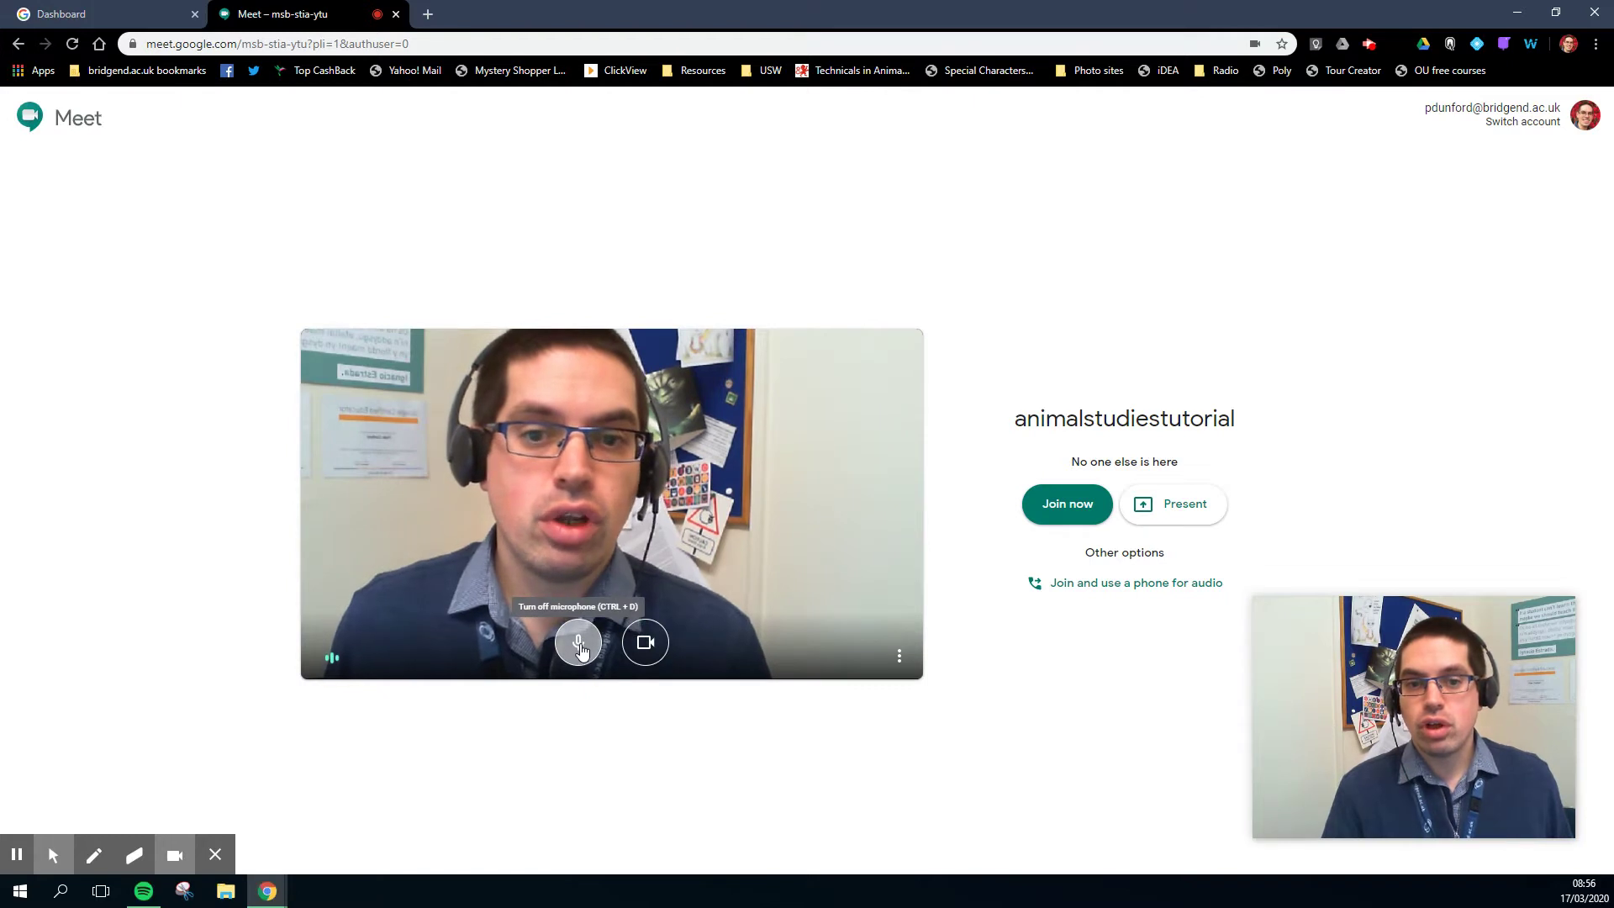
Mute and unmute the microphone, and switch the camera off and back on, in the pre-join preview
left_click(583, 647)
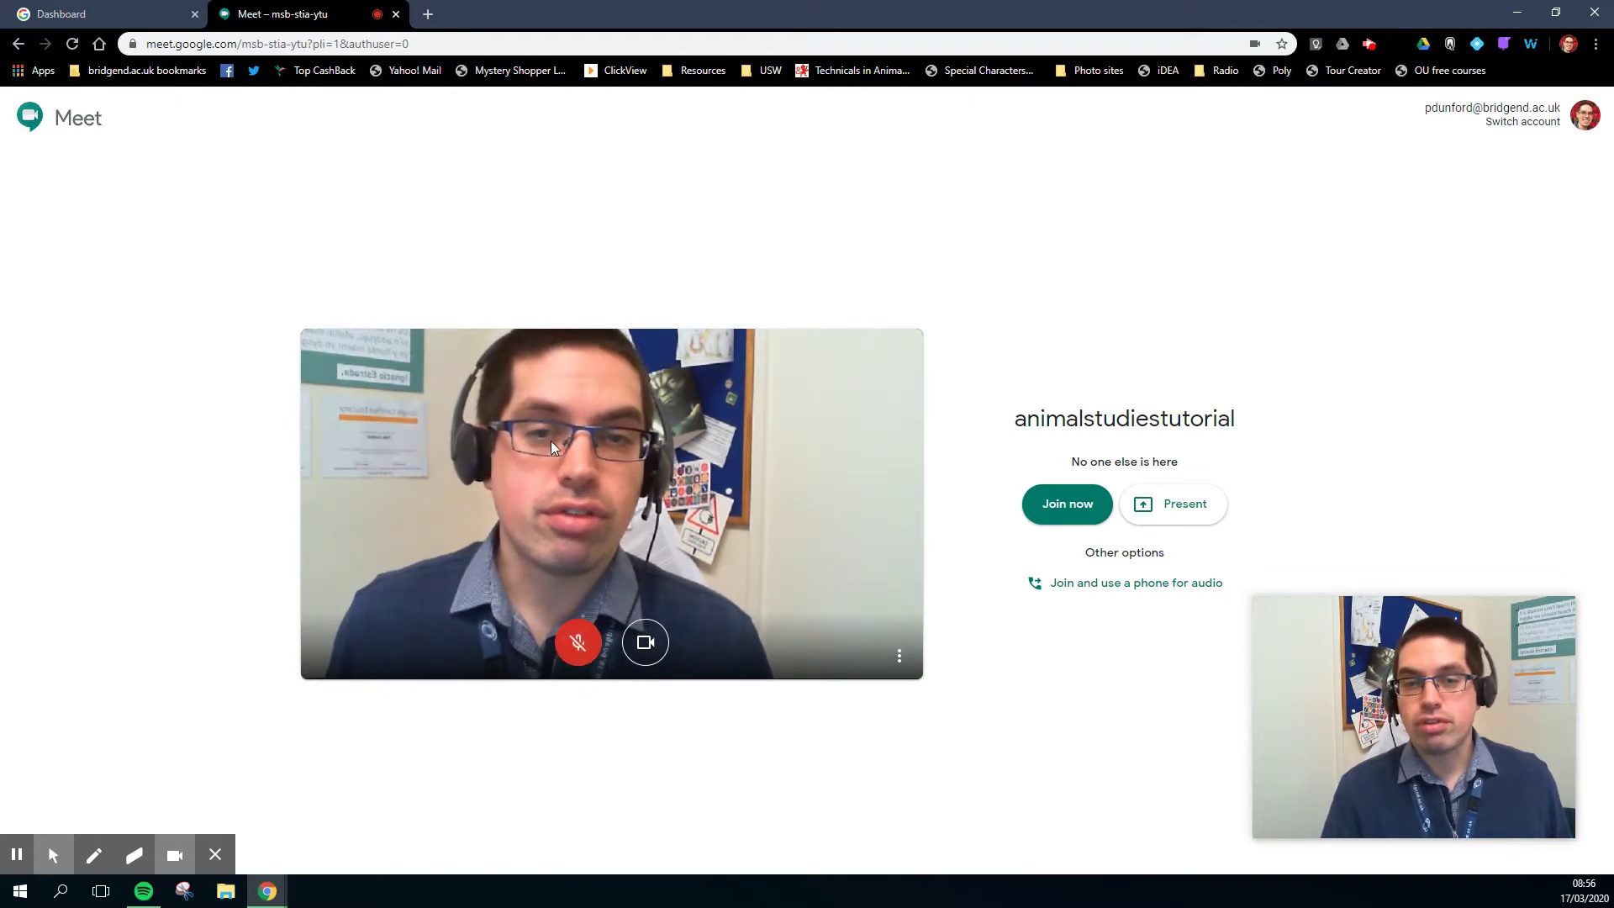
left_click(577, 647)
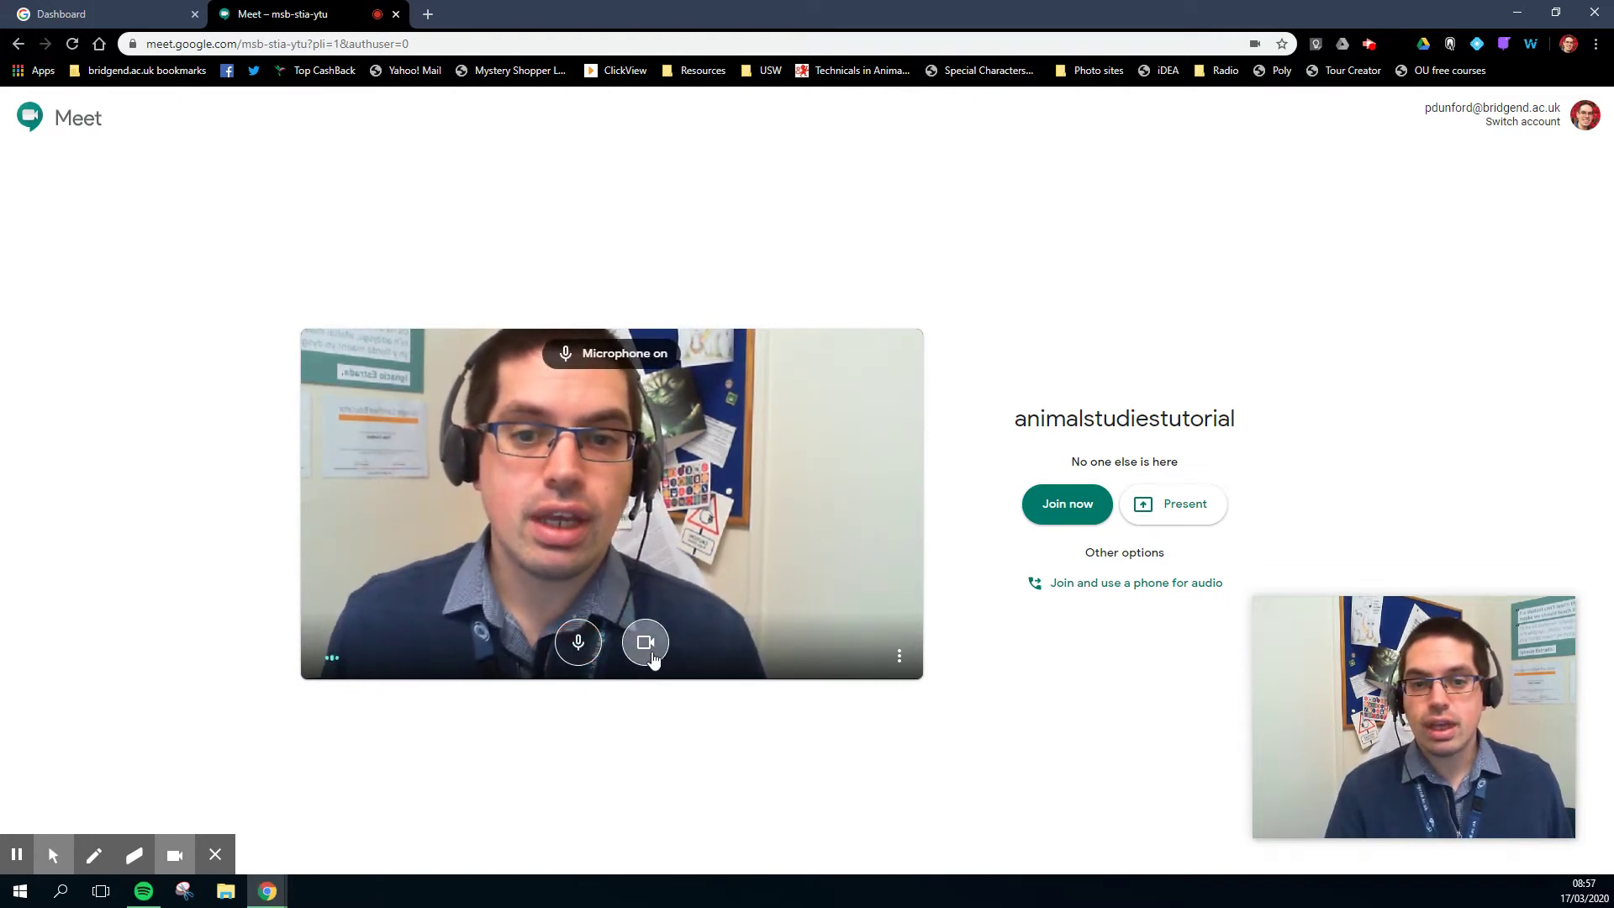
left_click(647, 646)
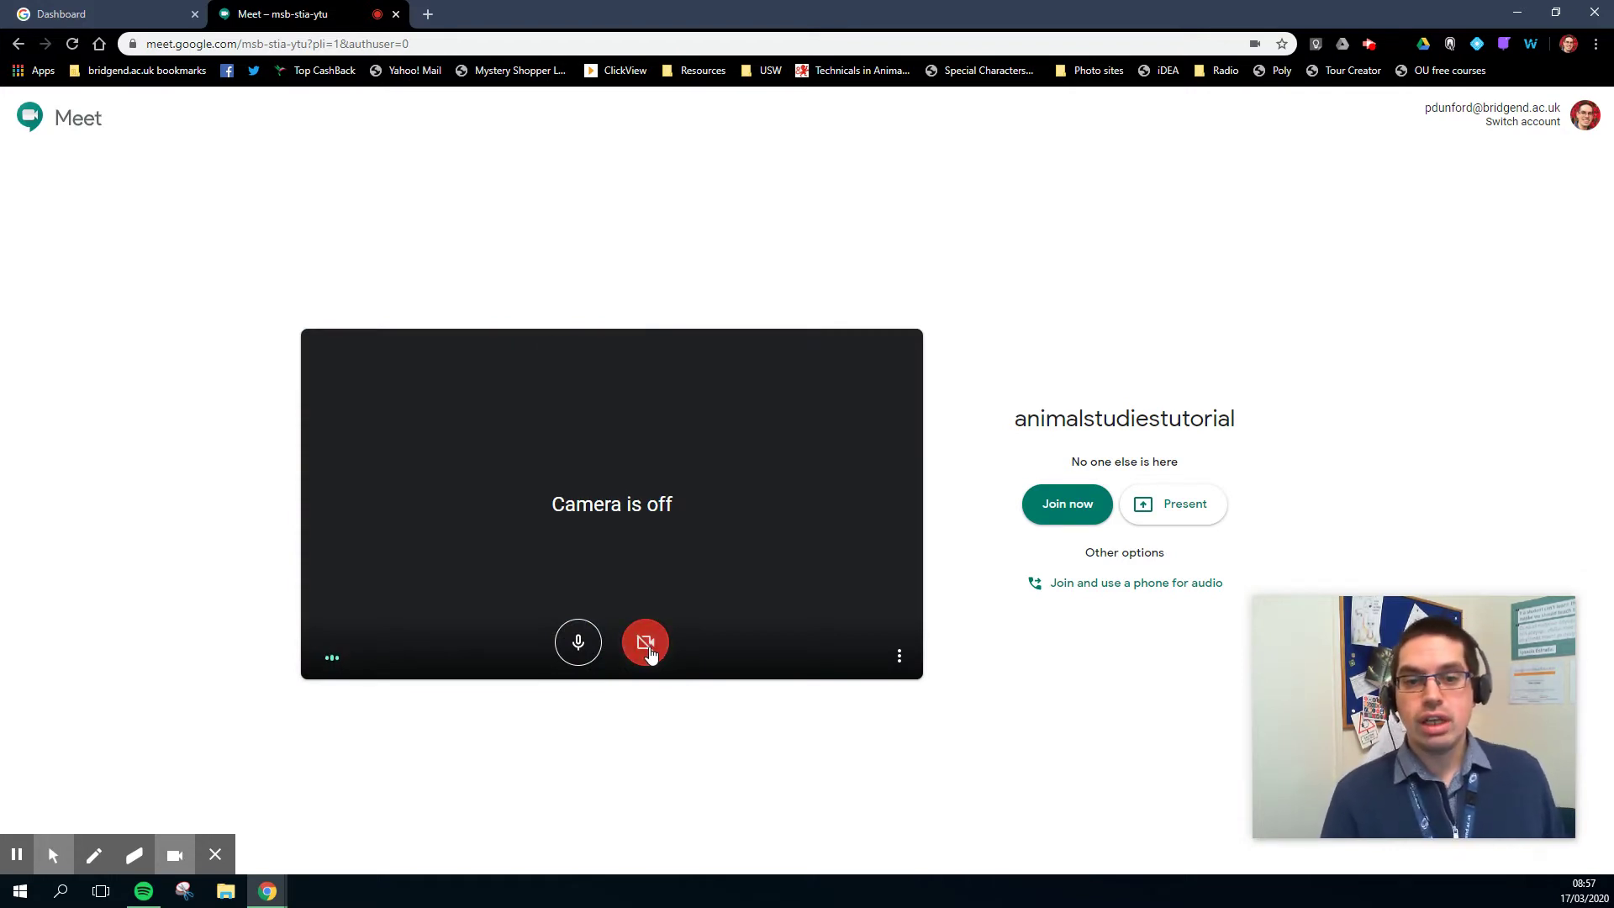
left_click(648, 647)
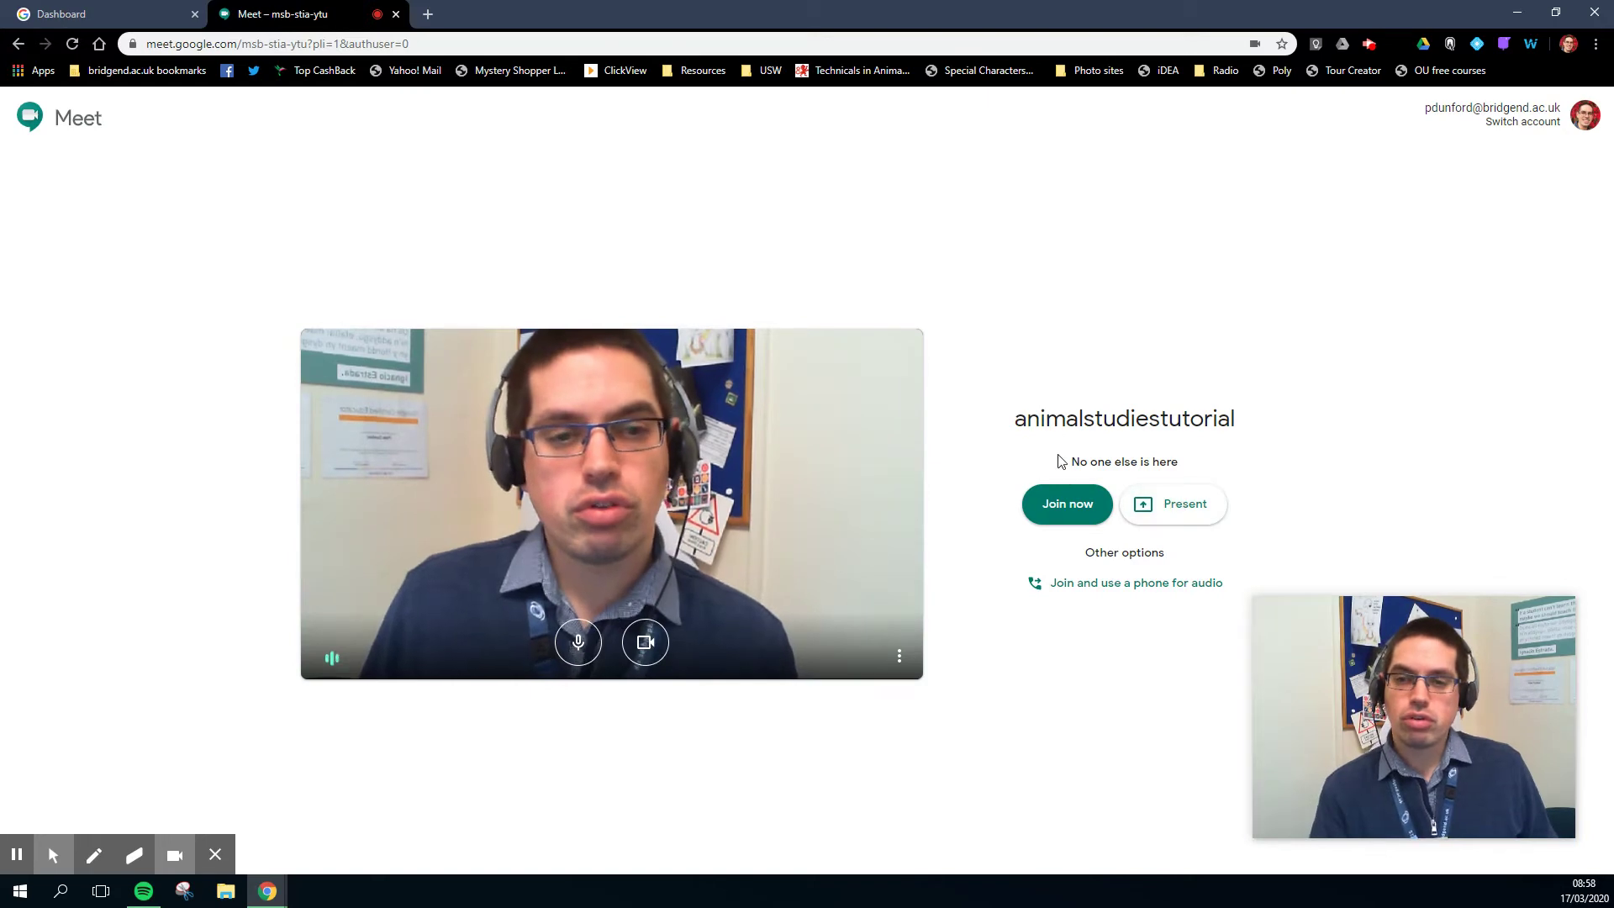
Join the animalstudiestutorial meeting, dismiss the invitation details, and turn the camera off
left_click(1066, 506)
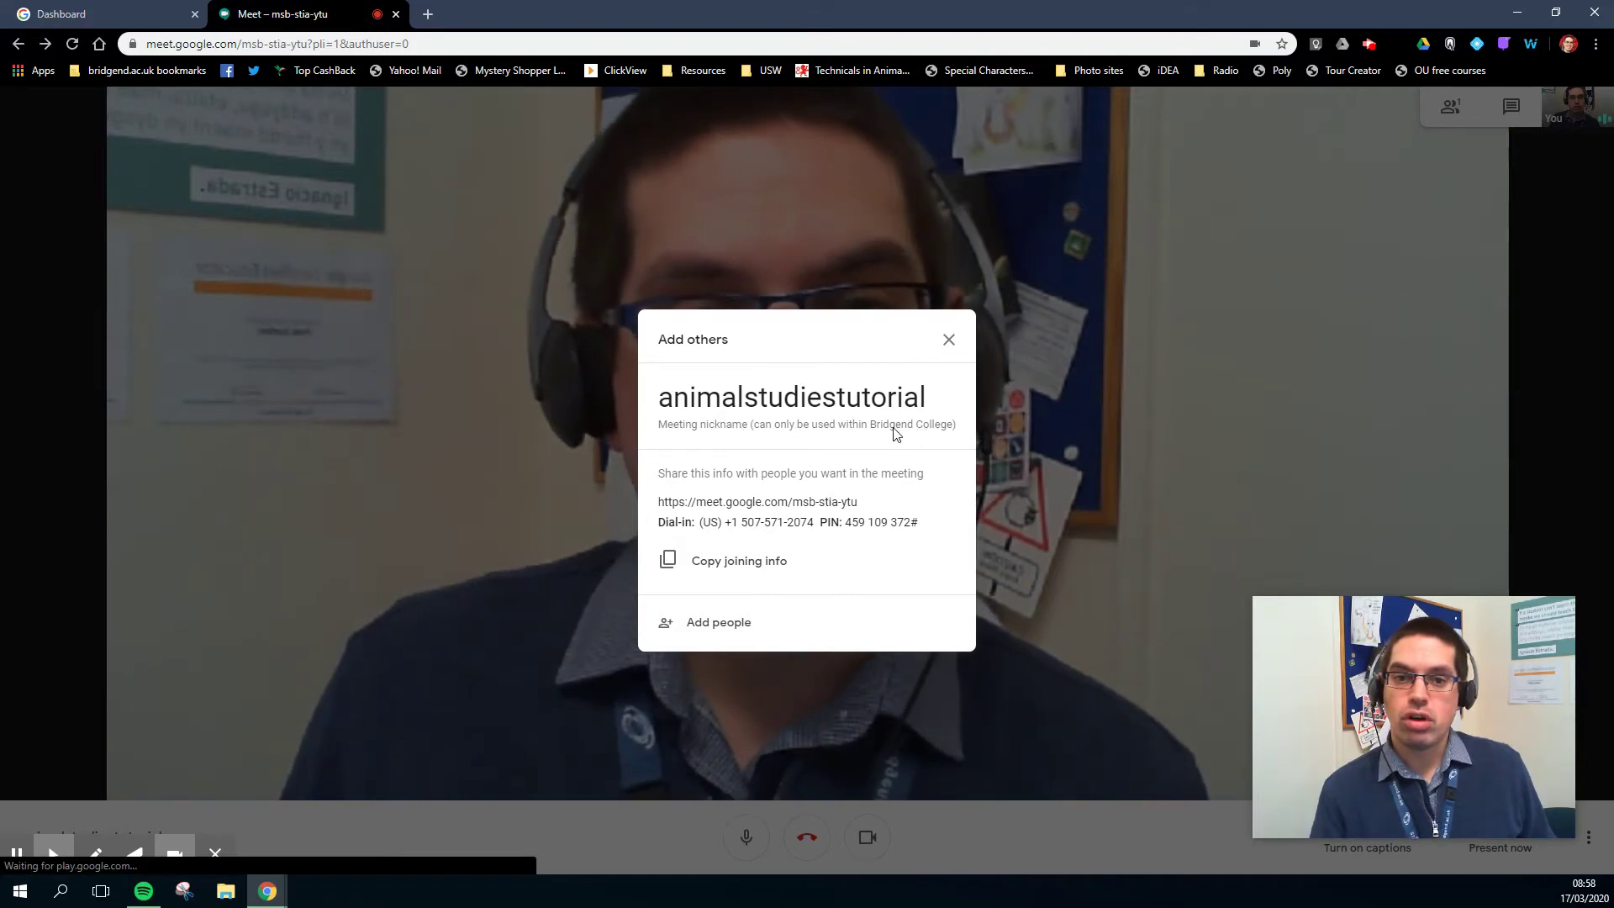
key("Escape")
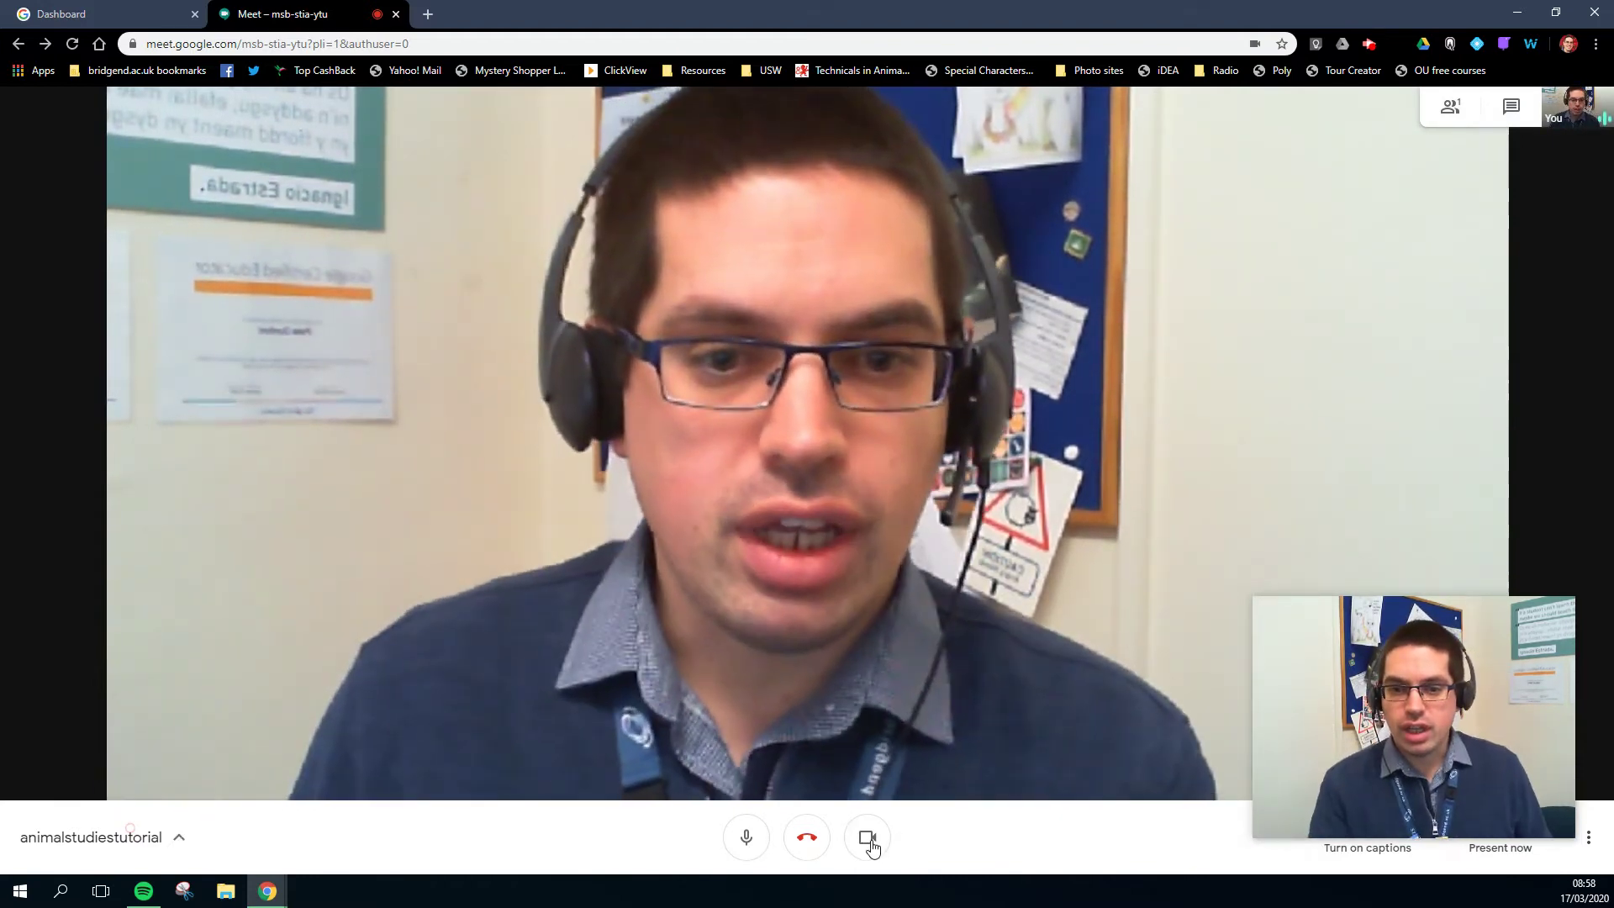
left_click(871, 844)
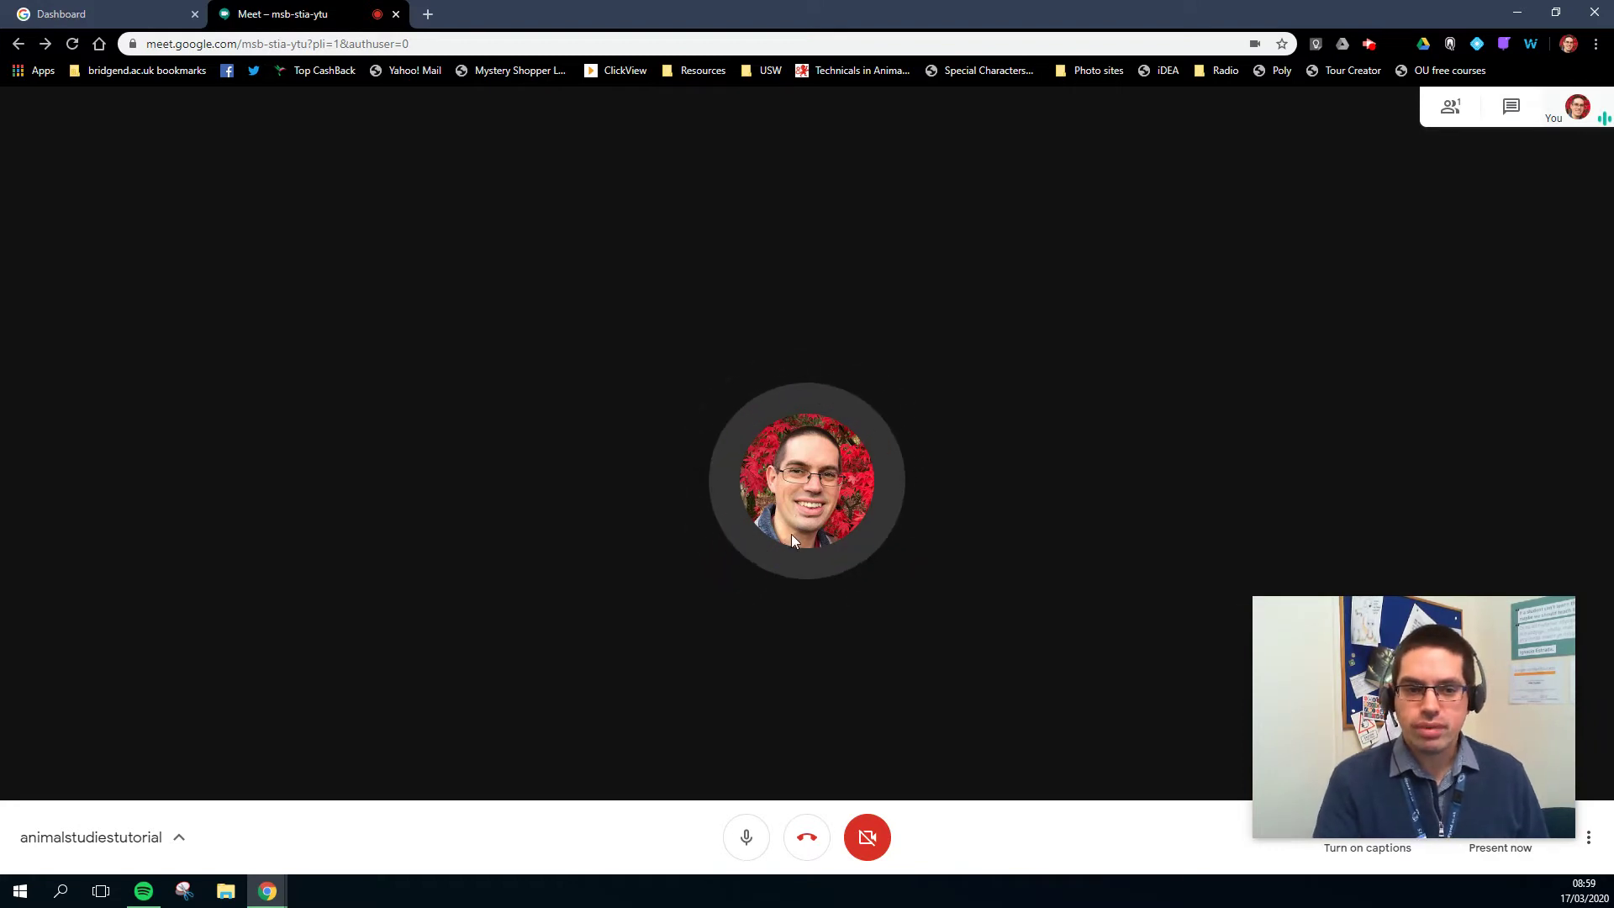
Copy the joining info from the meeting details and close the details
mouse_move(1436, 698)
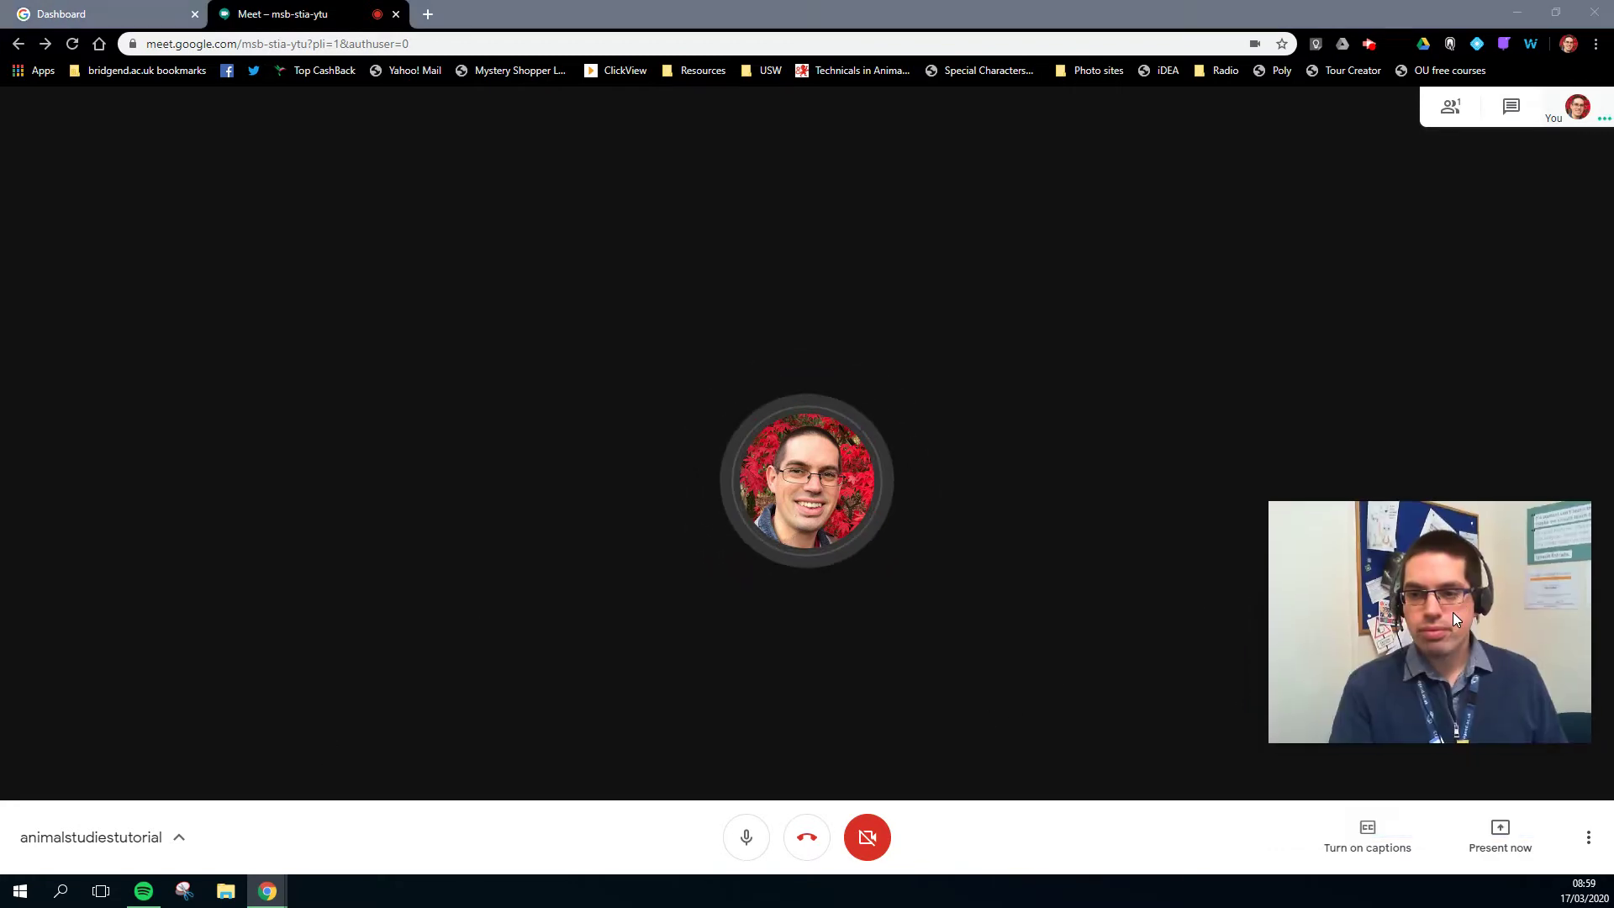
left_click(192, 838)
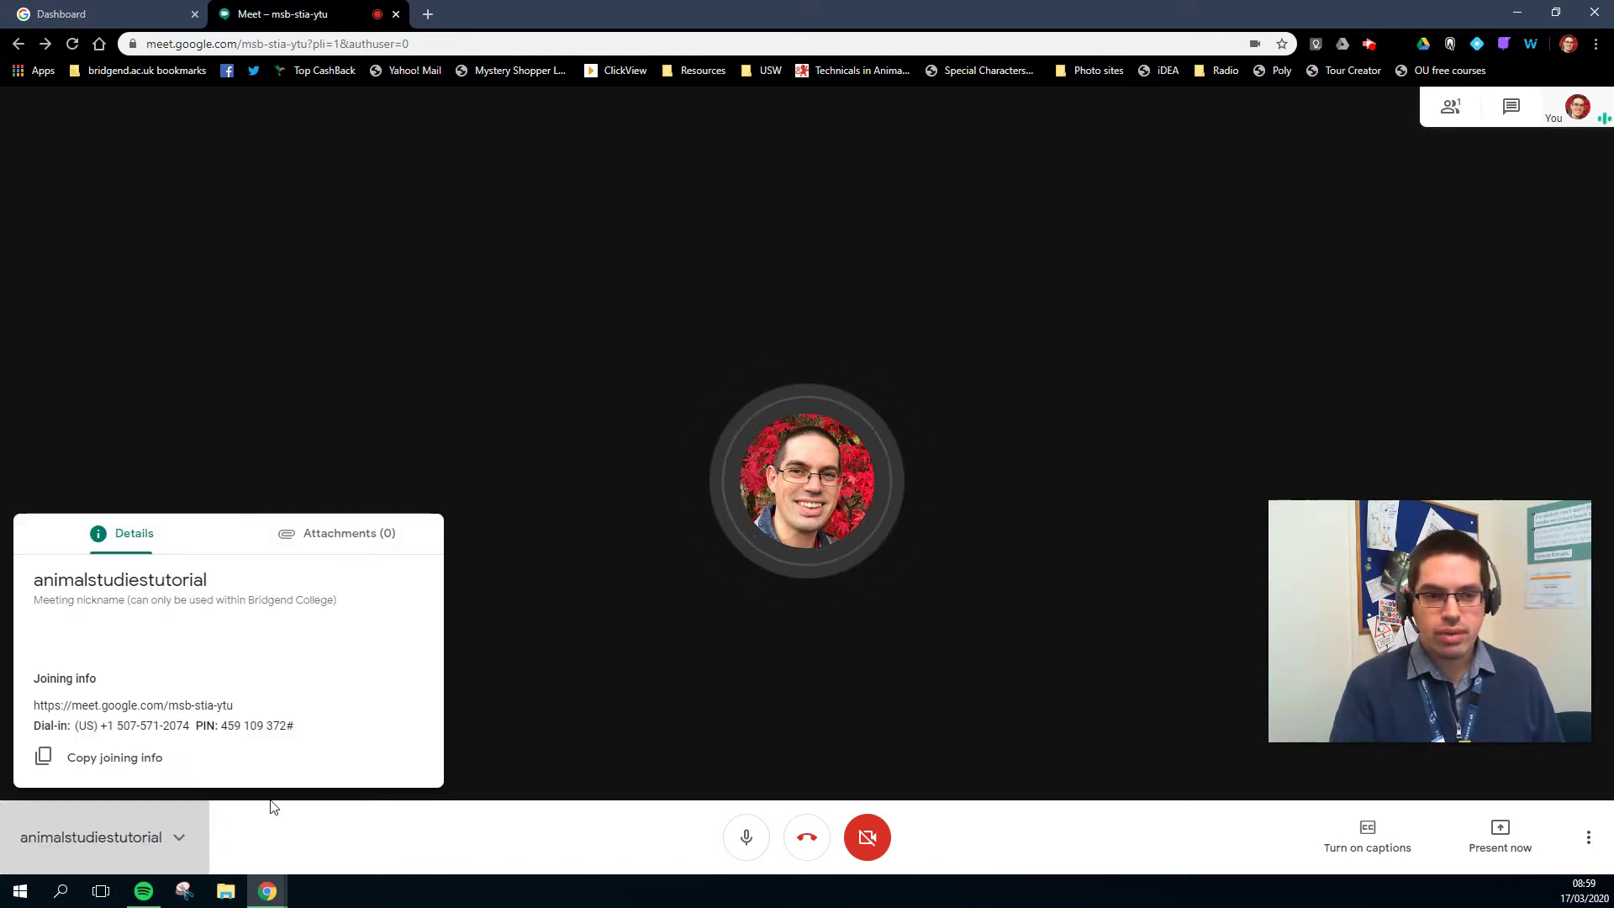
left_click(106, 766)
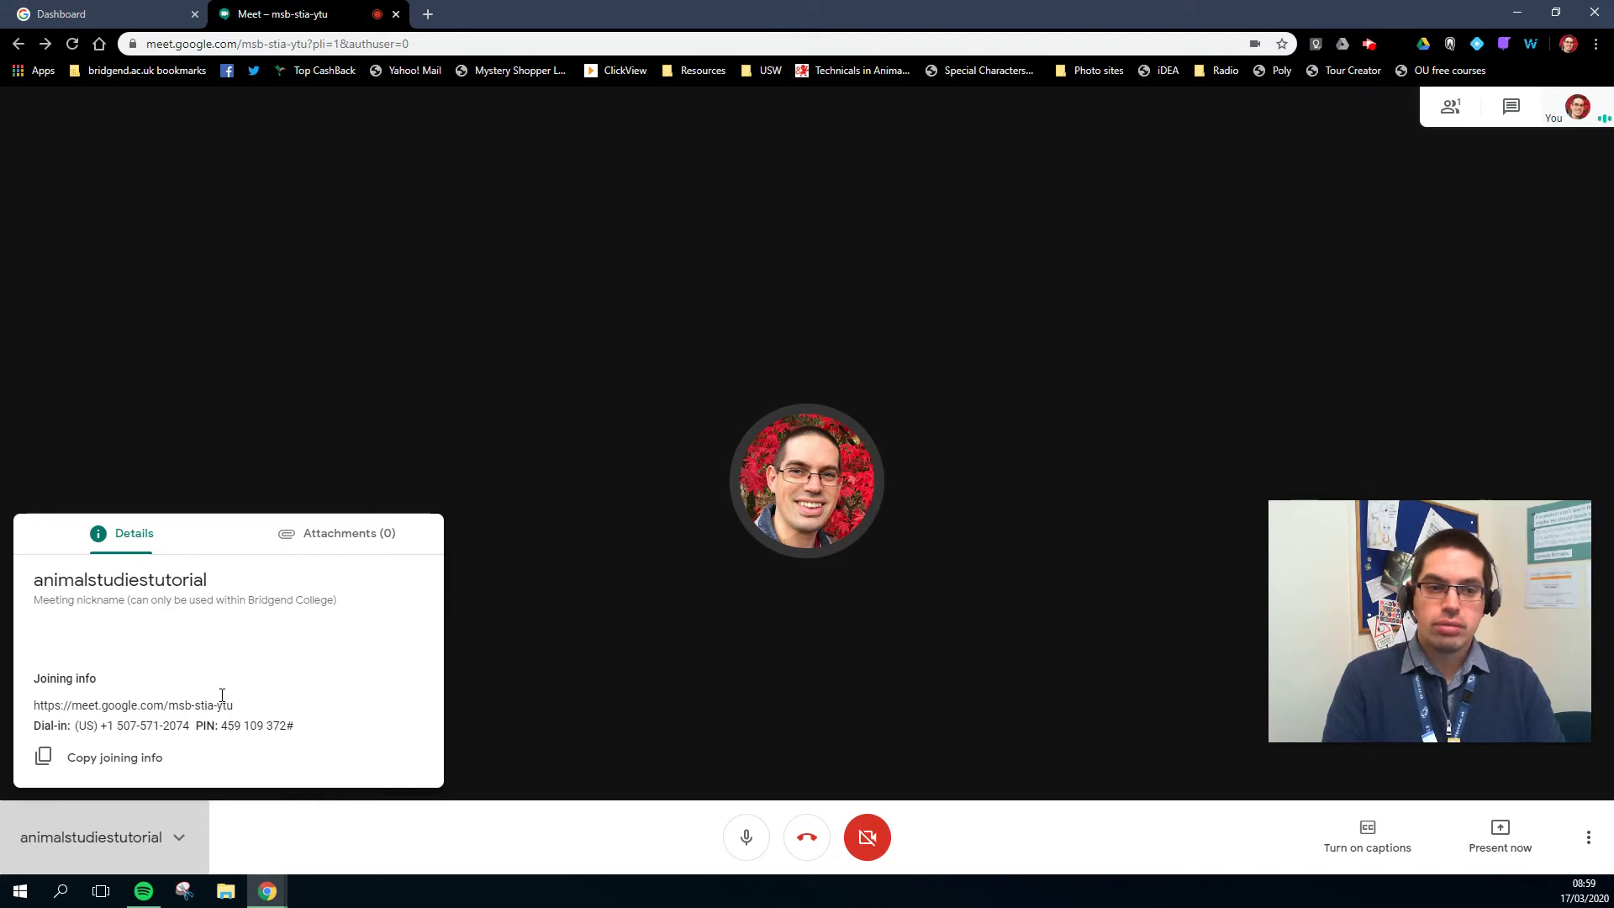
left_click(179, 838)
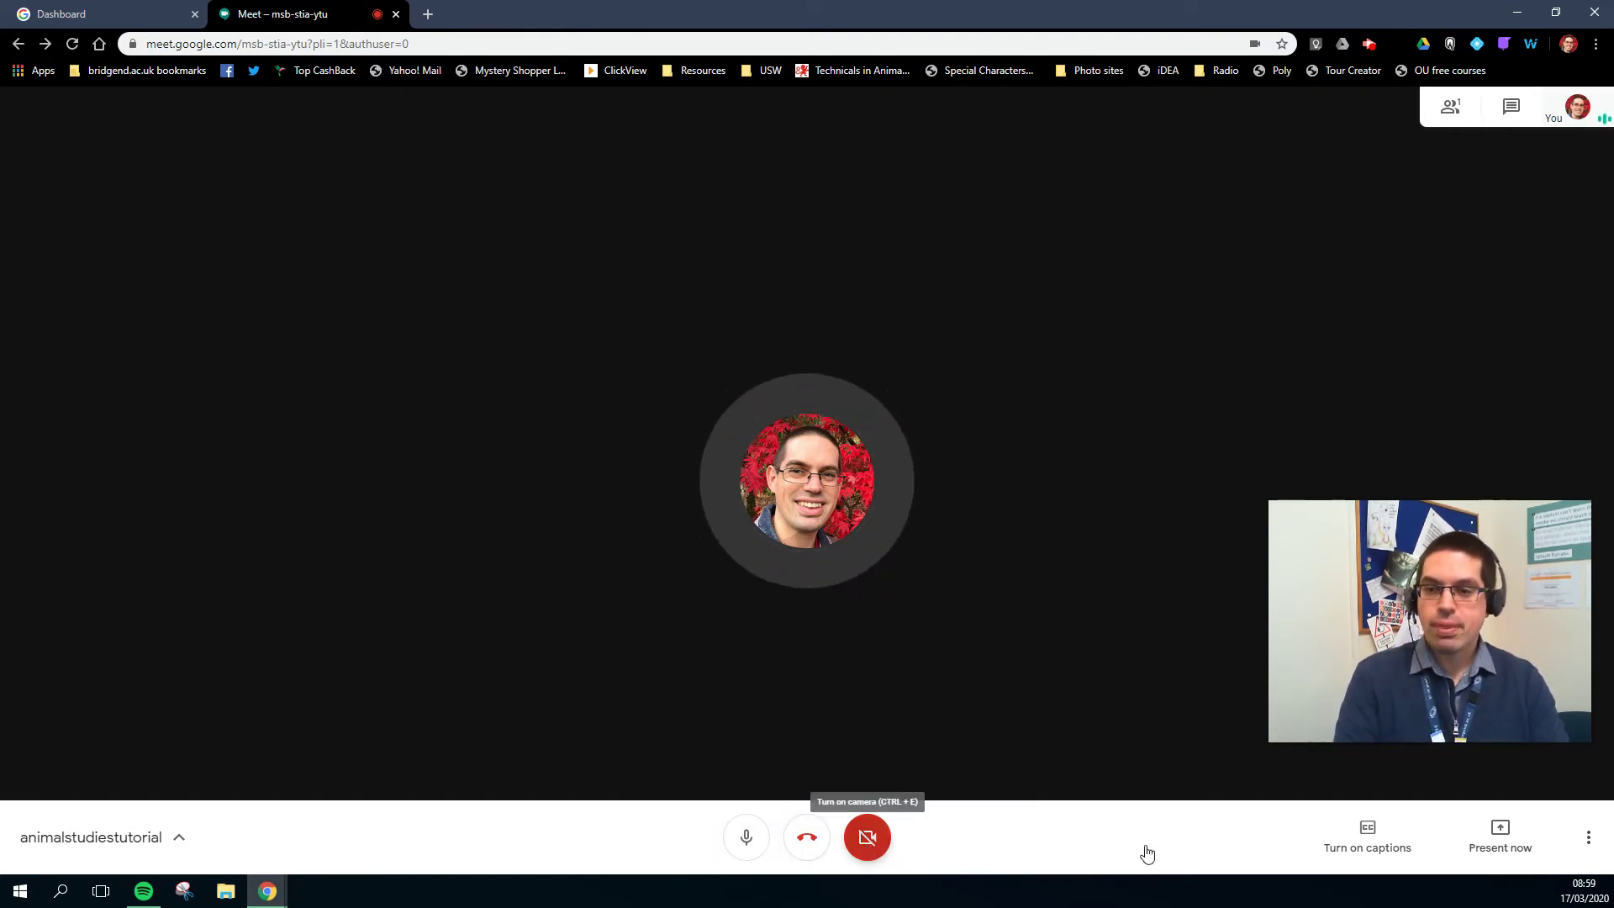
Turn live captions on and off again, and view the choices for presenting a screen or window
left_click(1397, 833)
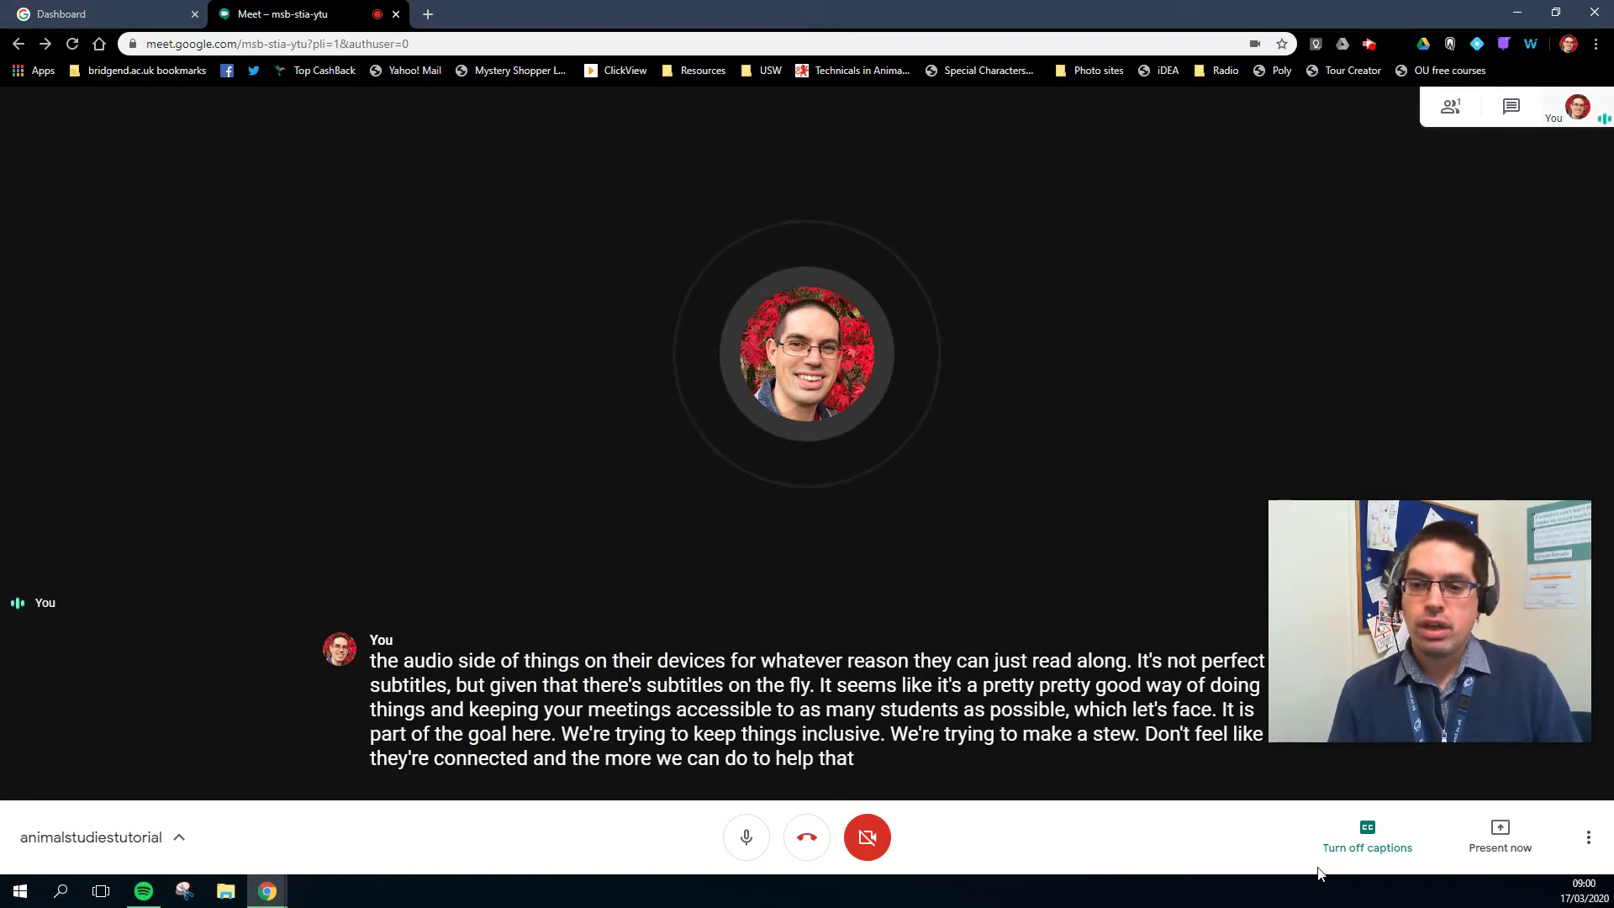
left_click(1368, 861)
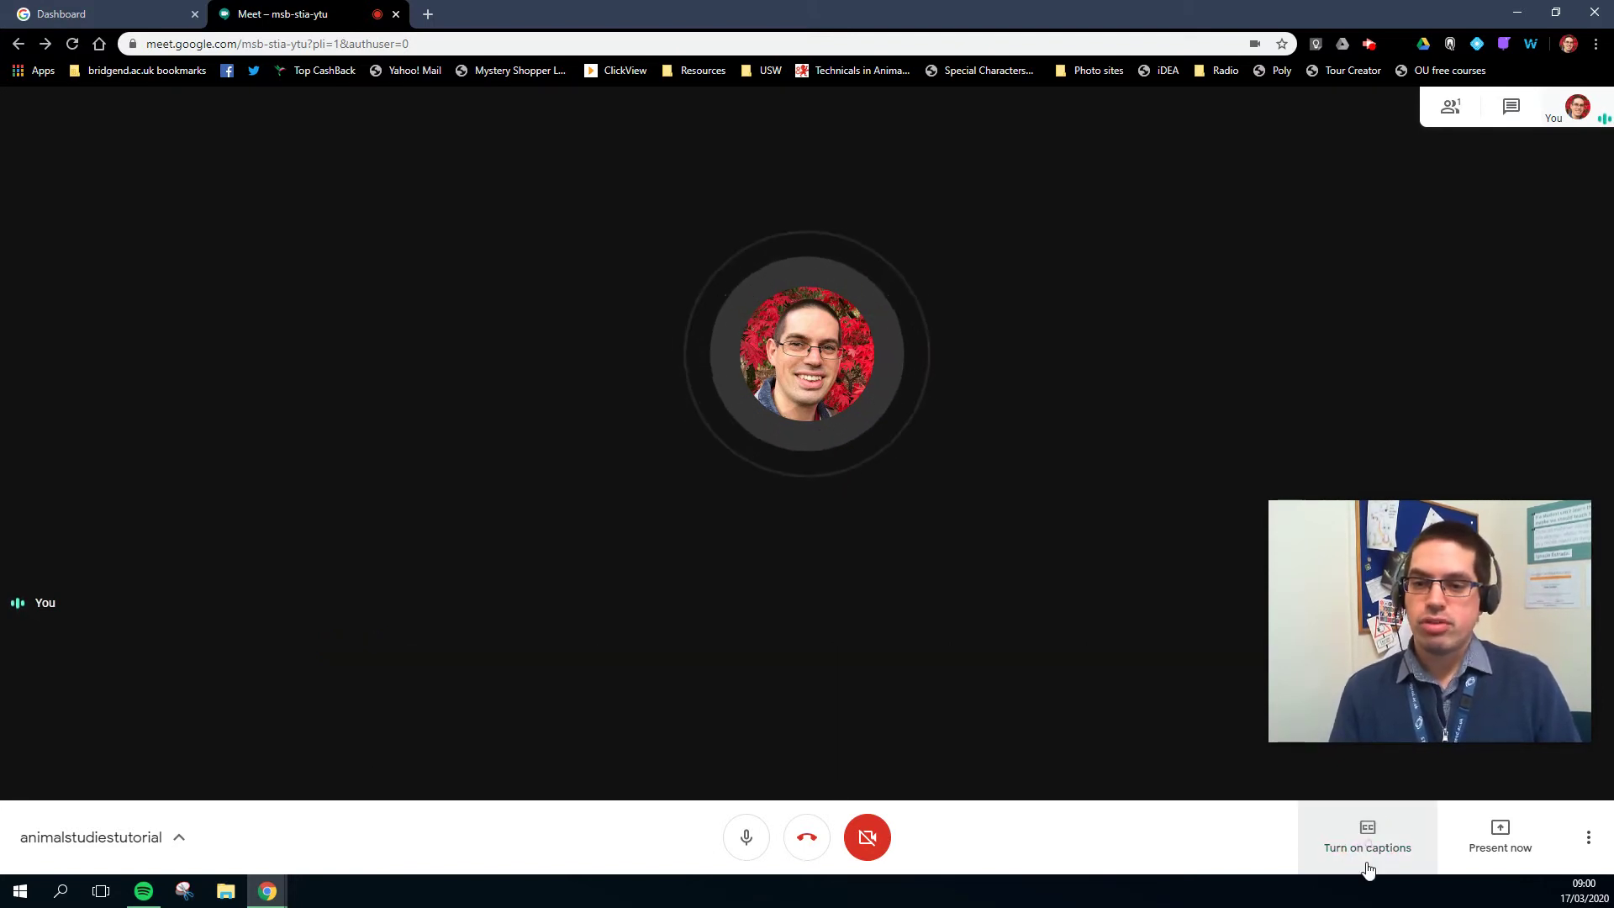
left_click(1515, 842)
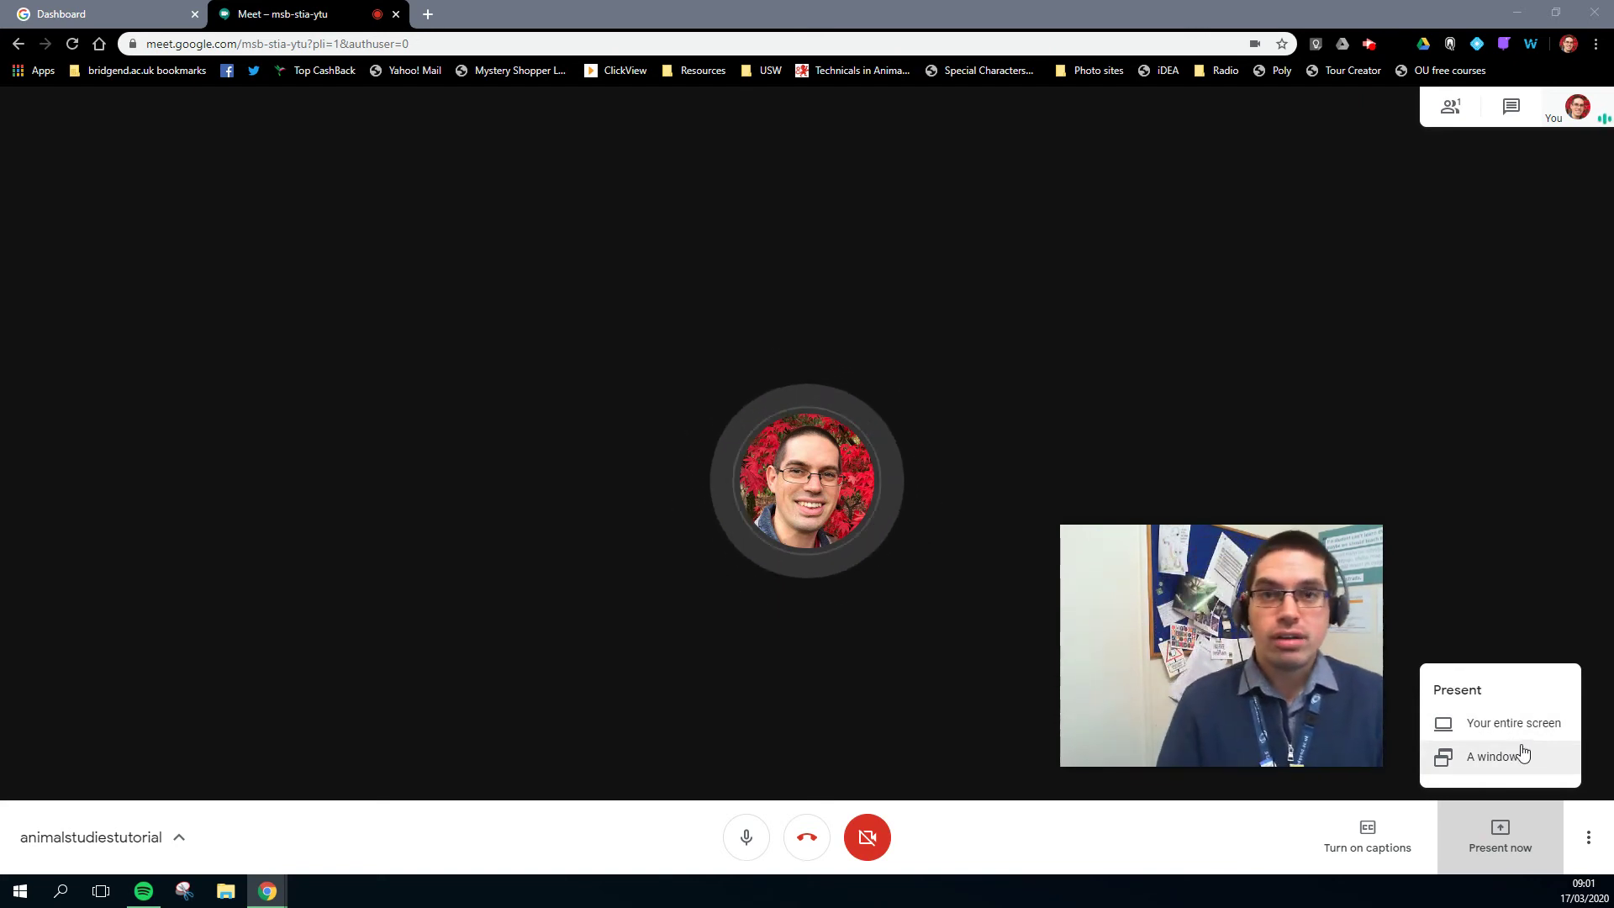
left_click(1589, 844)
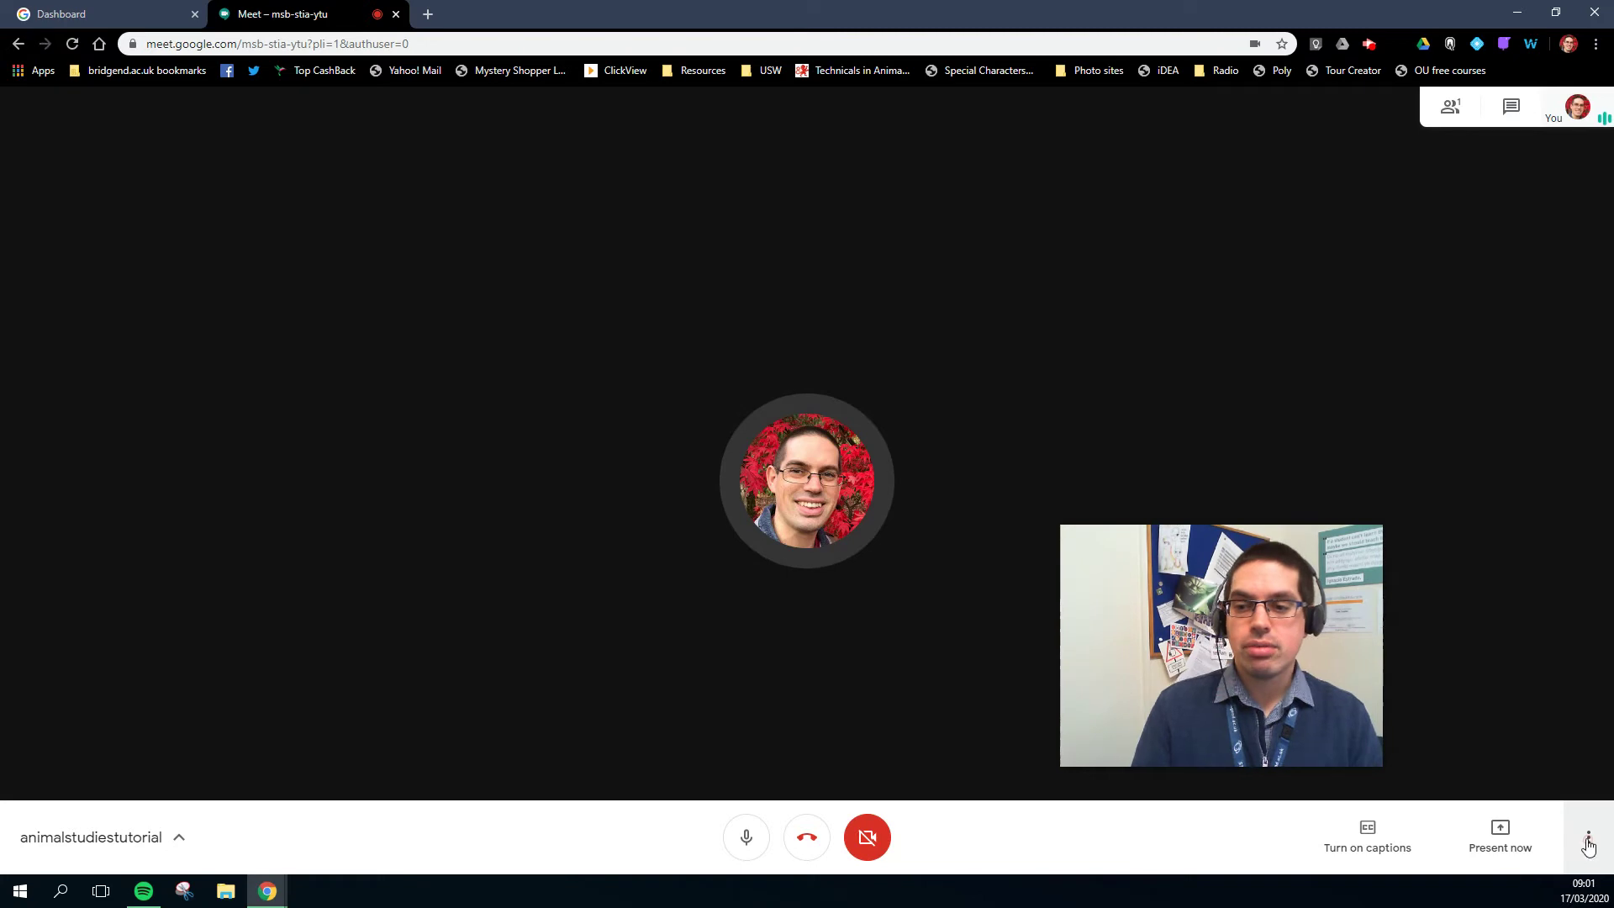
Review the available meeting layouts and close them without changing the layout
left_click(1588, 844)
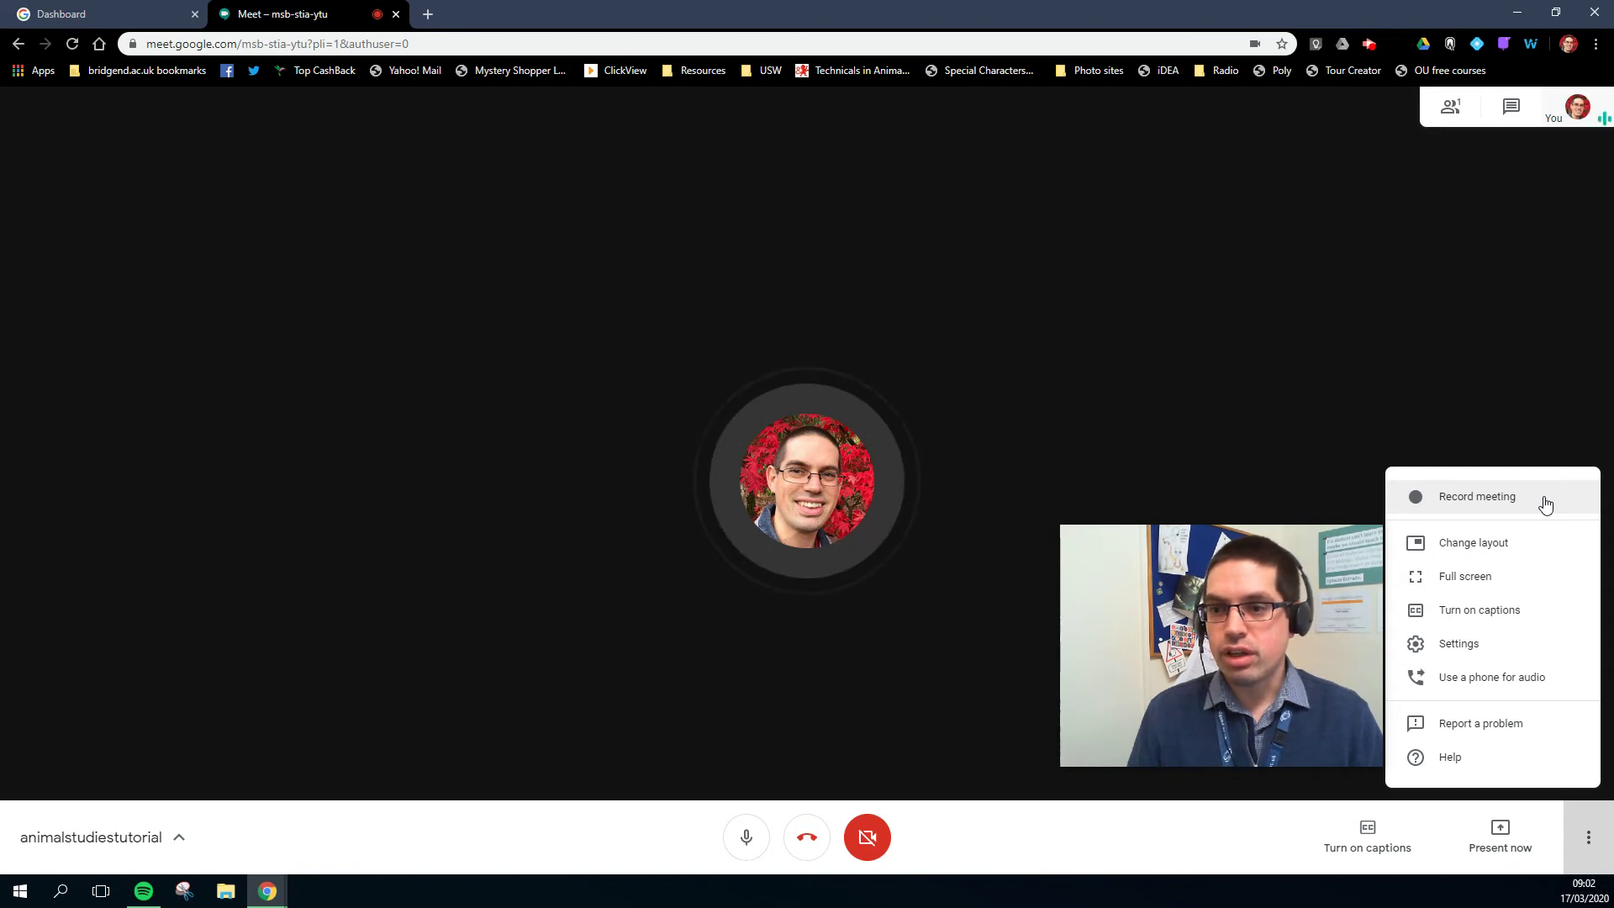
left_click(1514, 545)
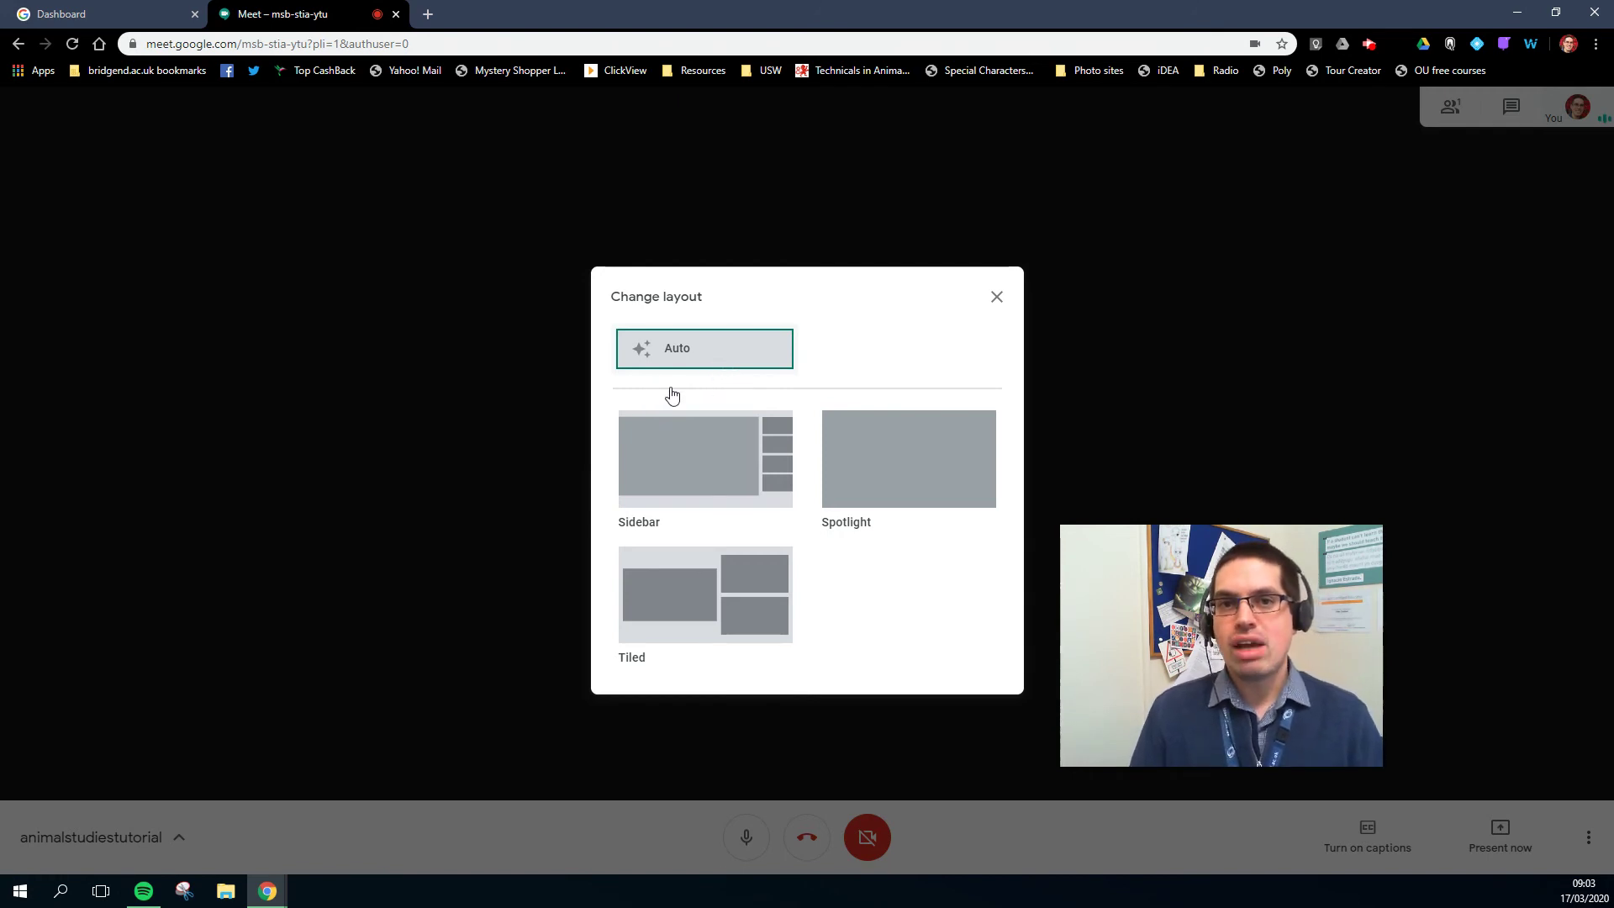
left_click(995, 298)
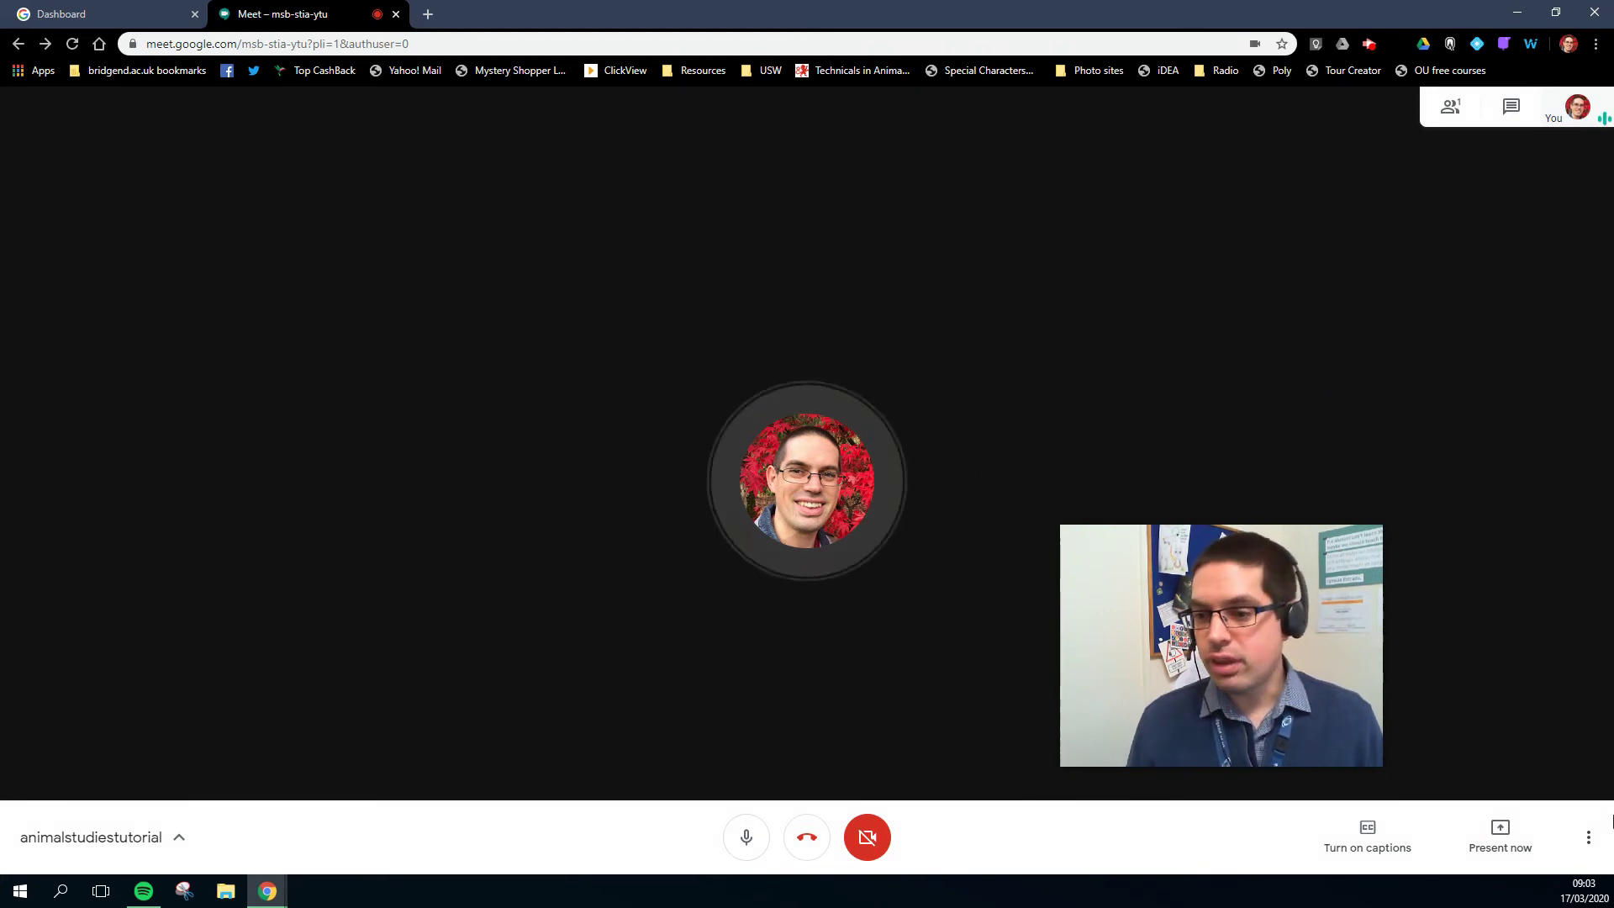
Review the meeting's audio and video settings, including the send resolution choices, and close the settings
left_click(1600, 833)
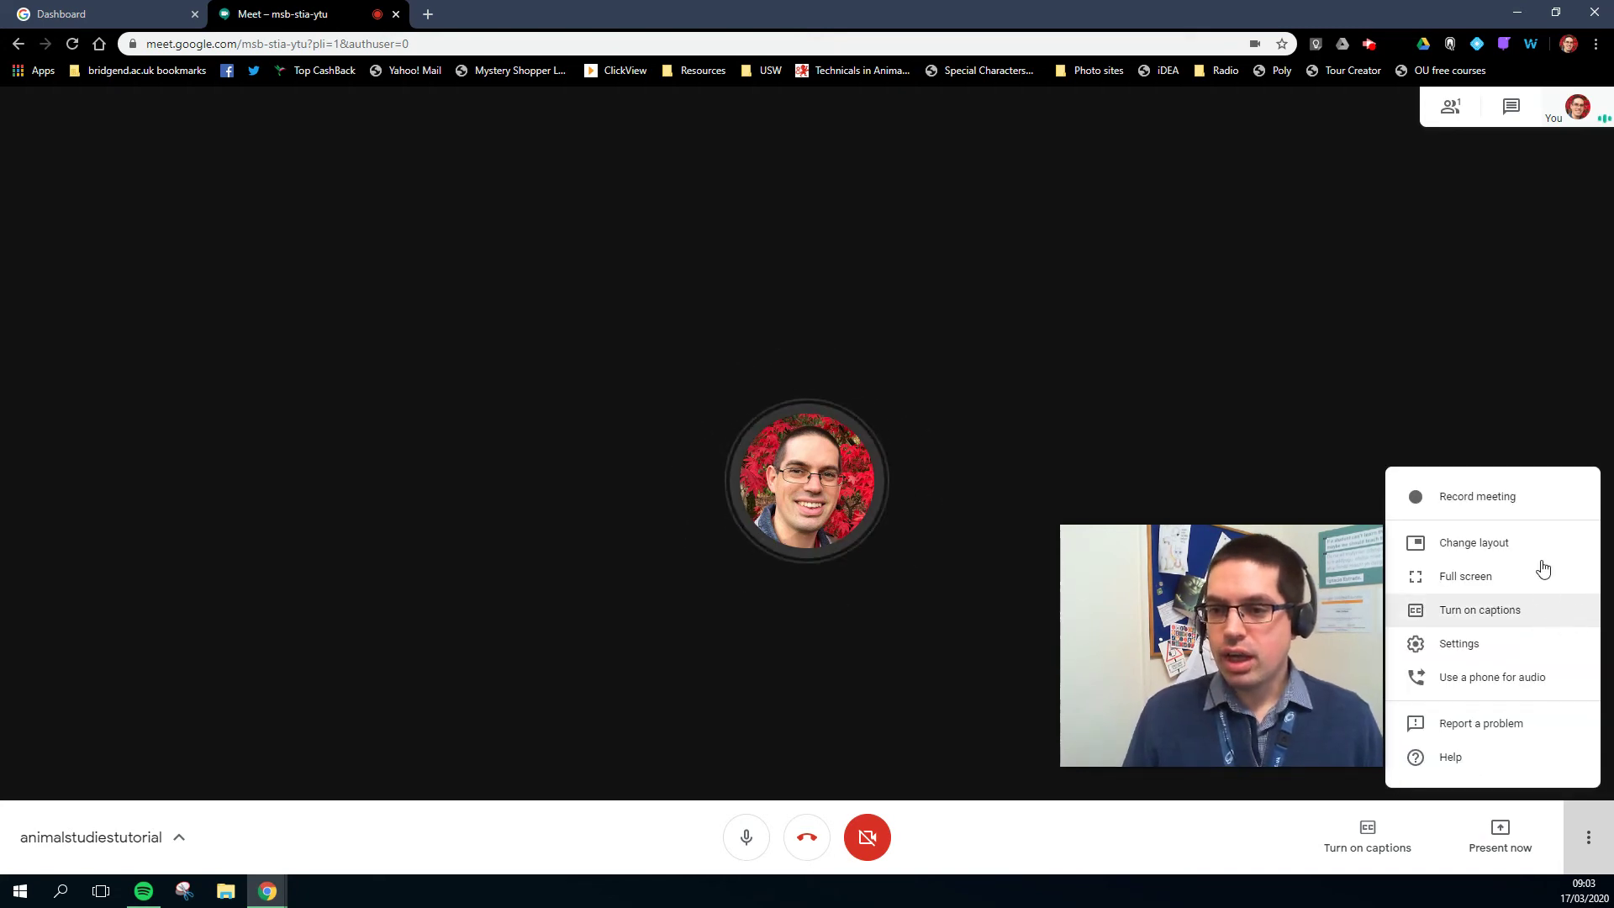
left_click(1490, 647)
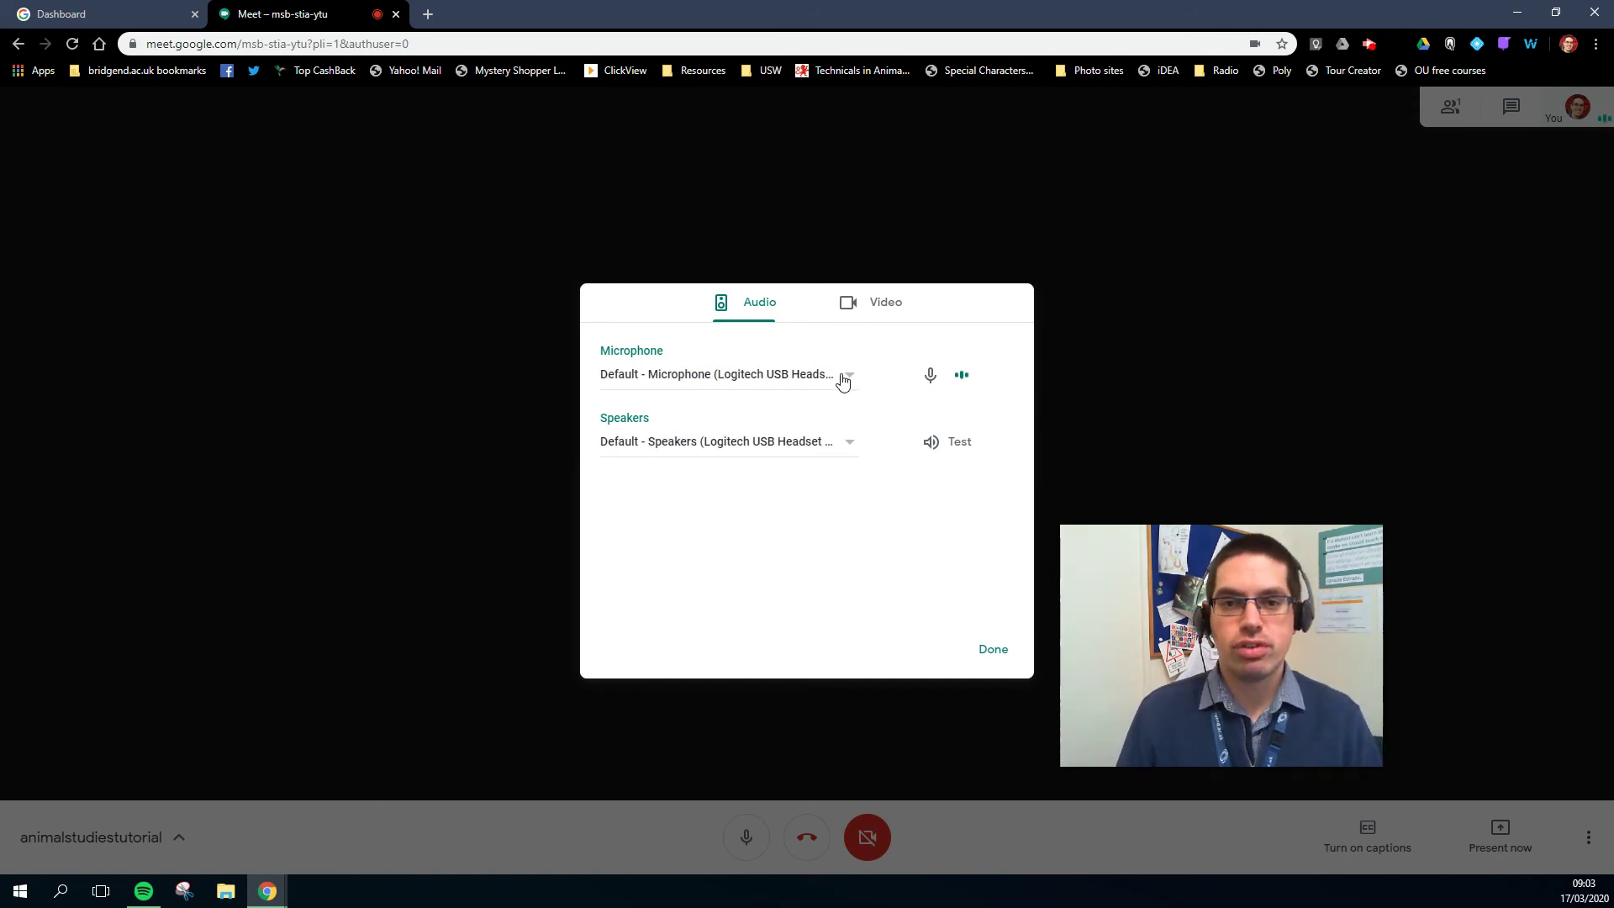
left_click(882, 307)
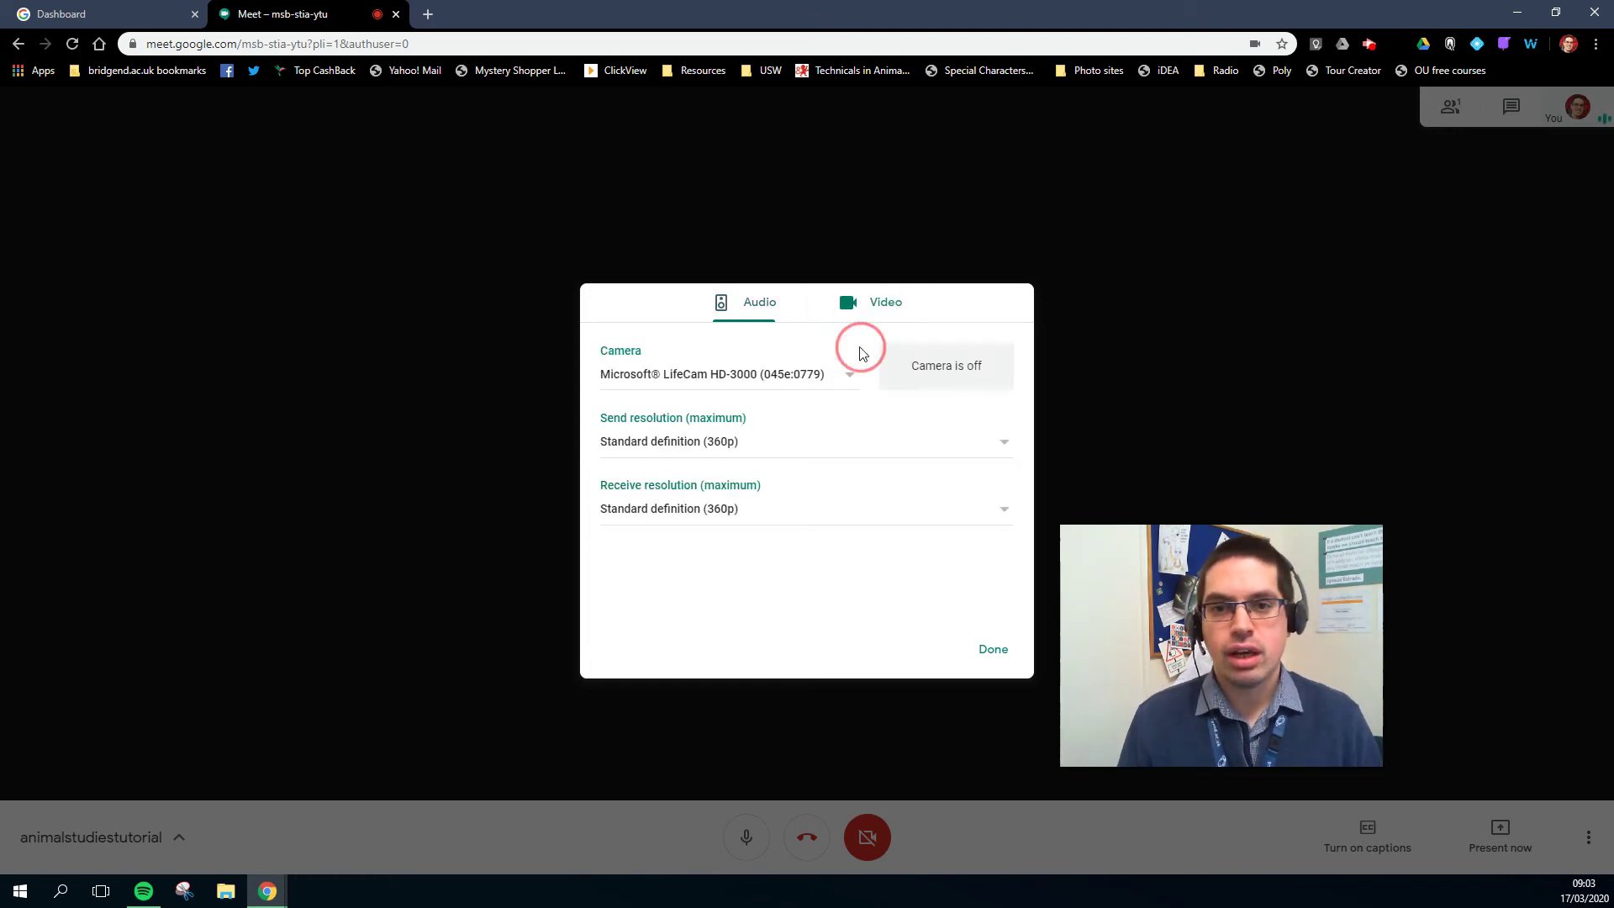
left_click(817, 454)
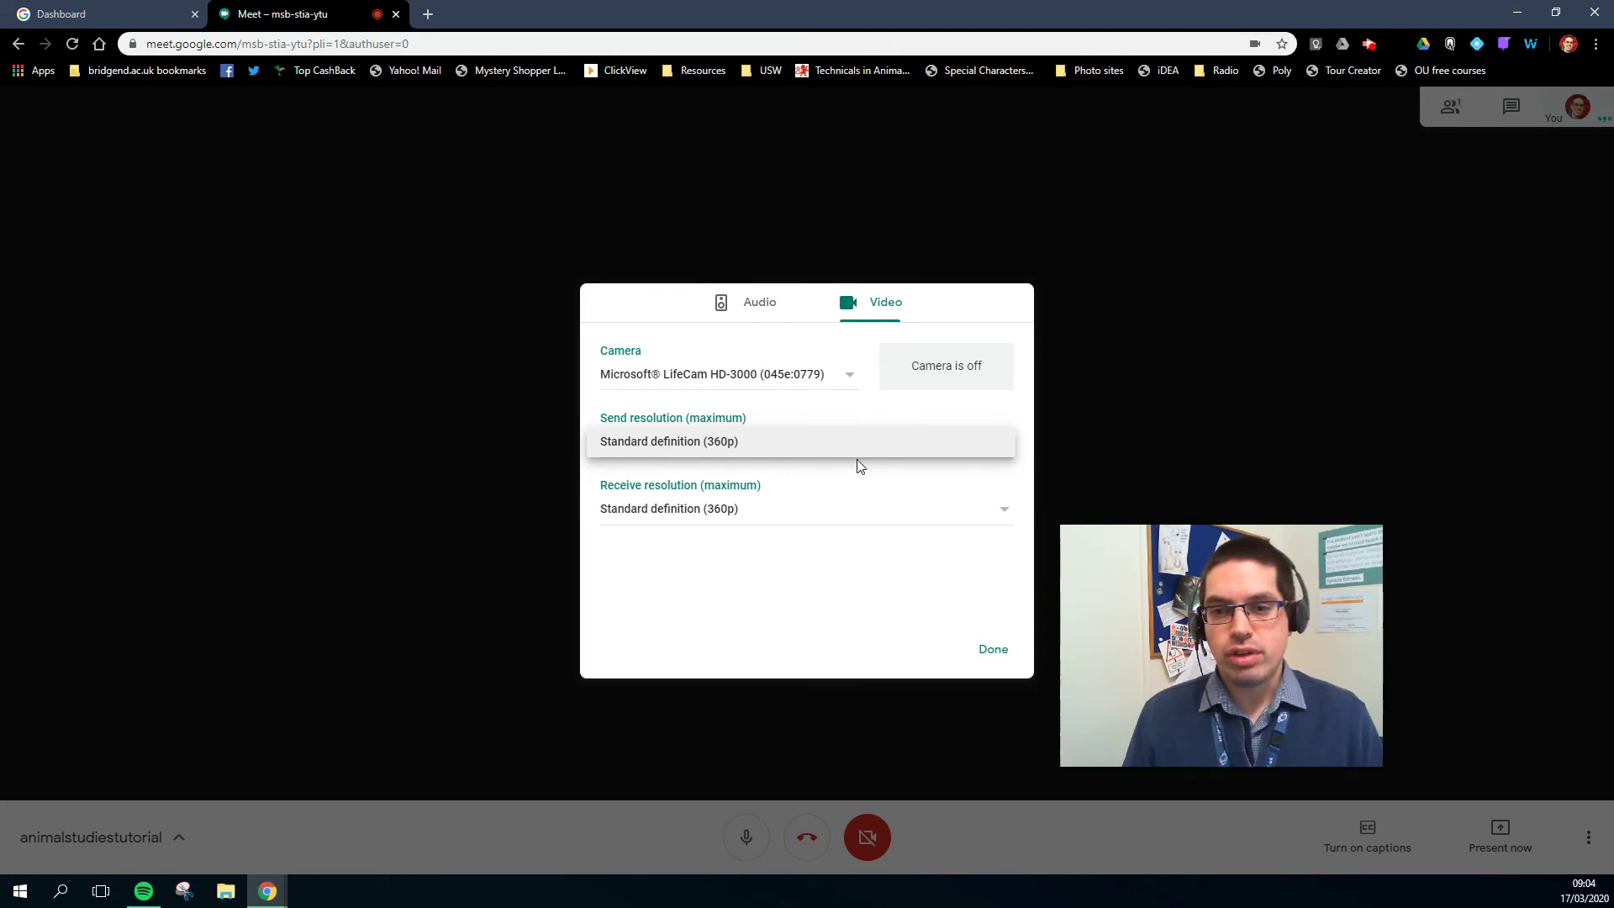
right_click(874, 635)
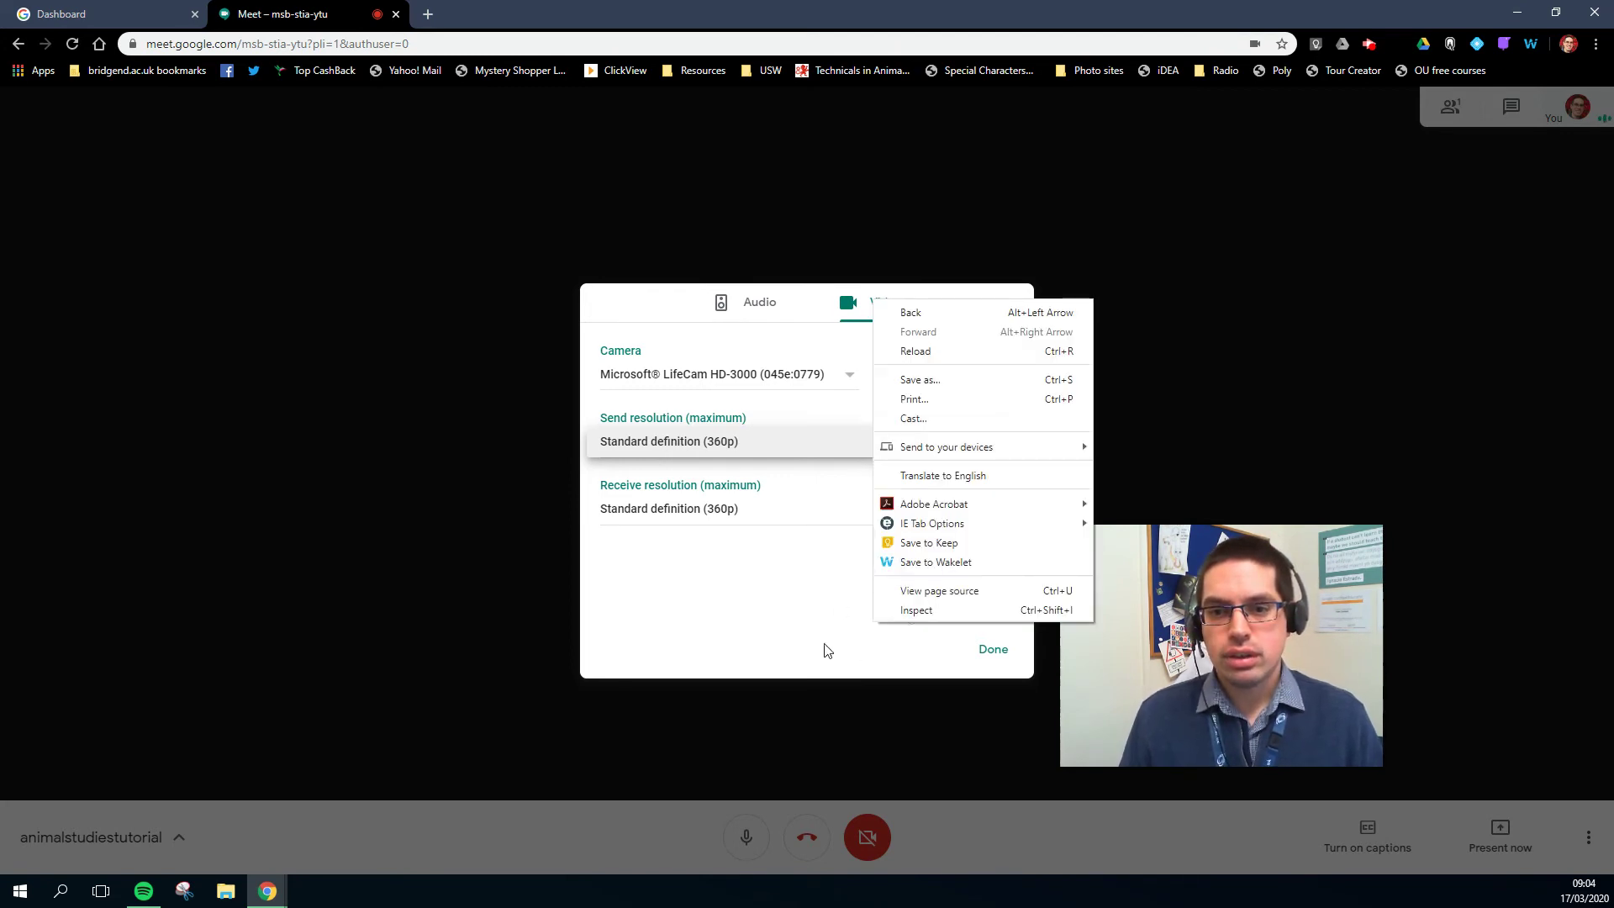
left_click(824, 649)
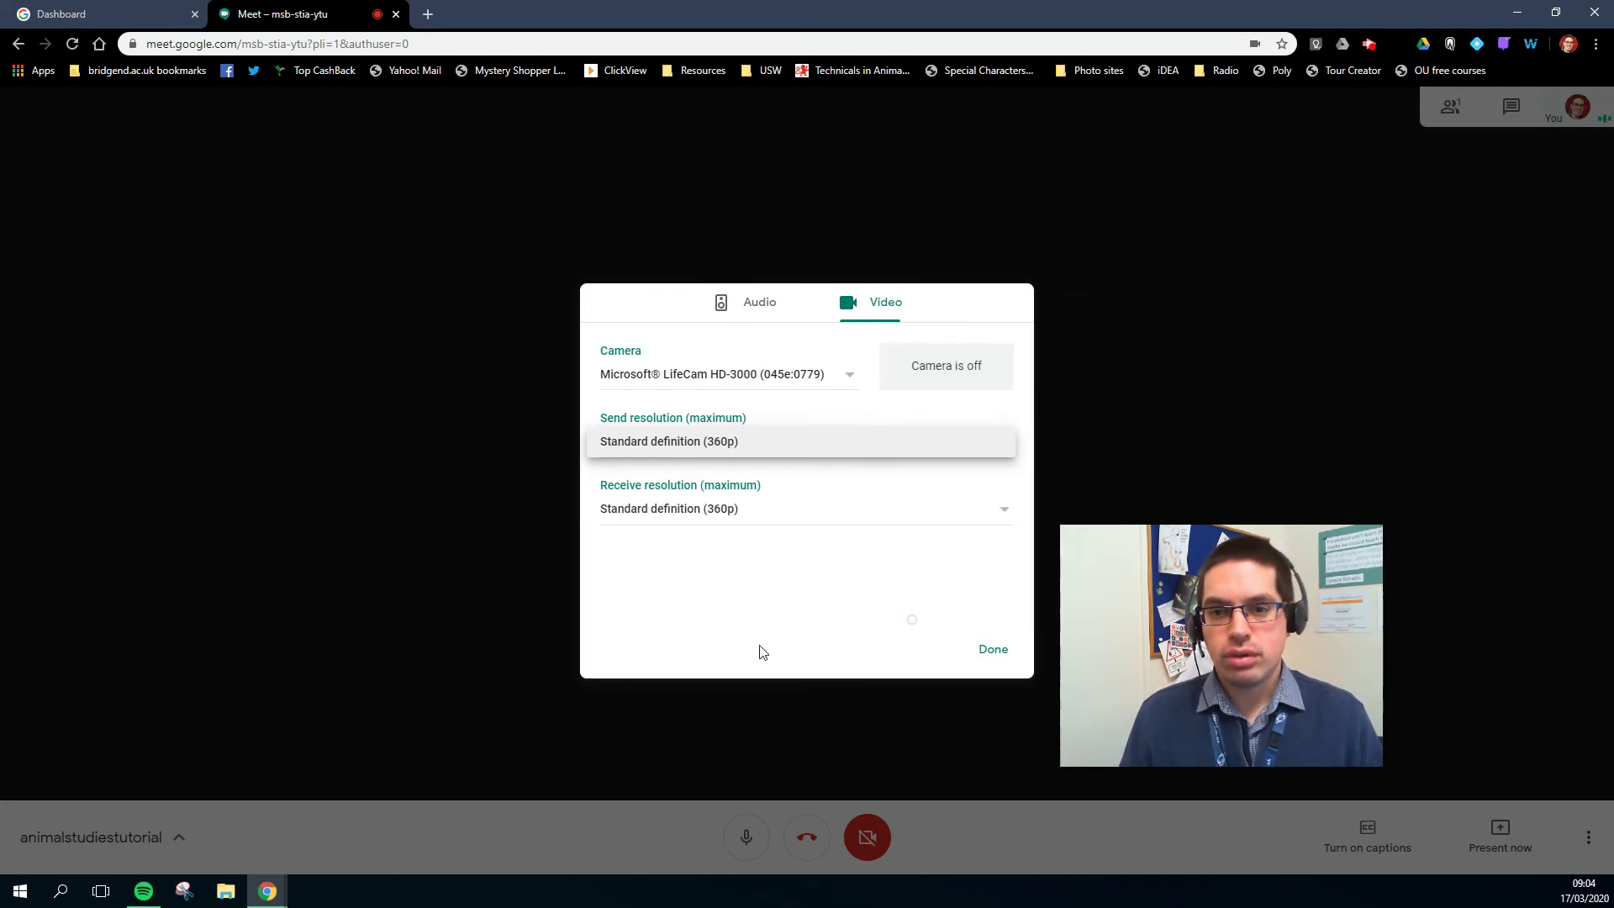
left_click(997, 653)
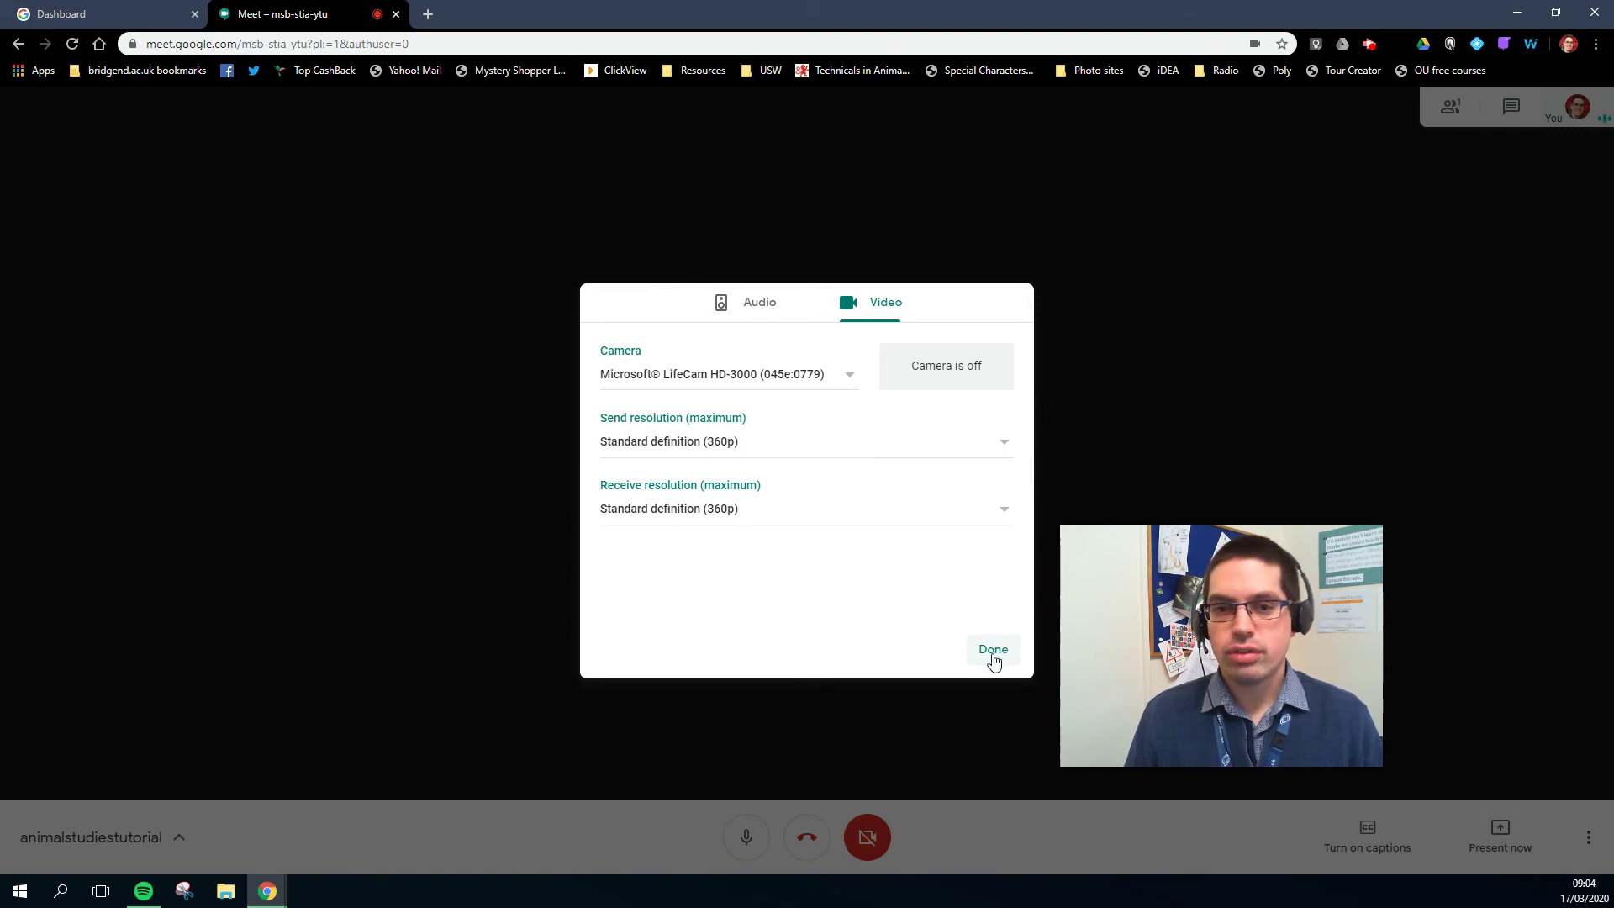
left_click(994, 658)
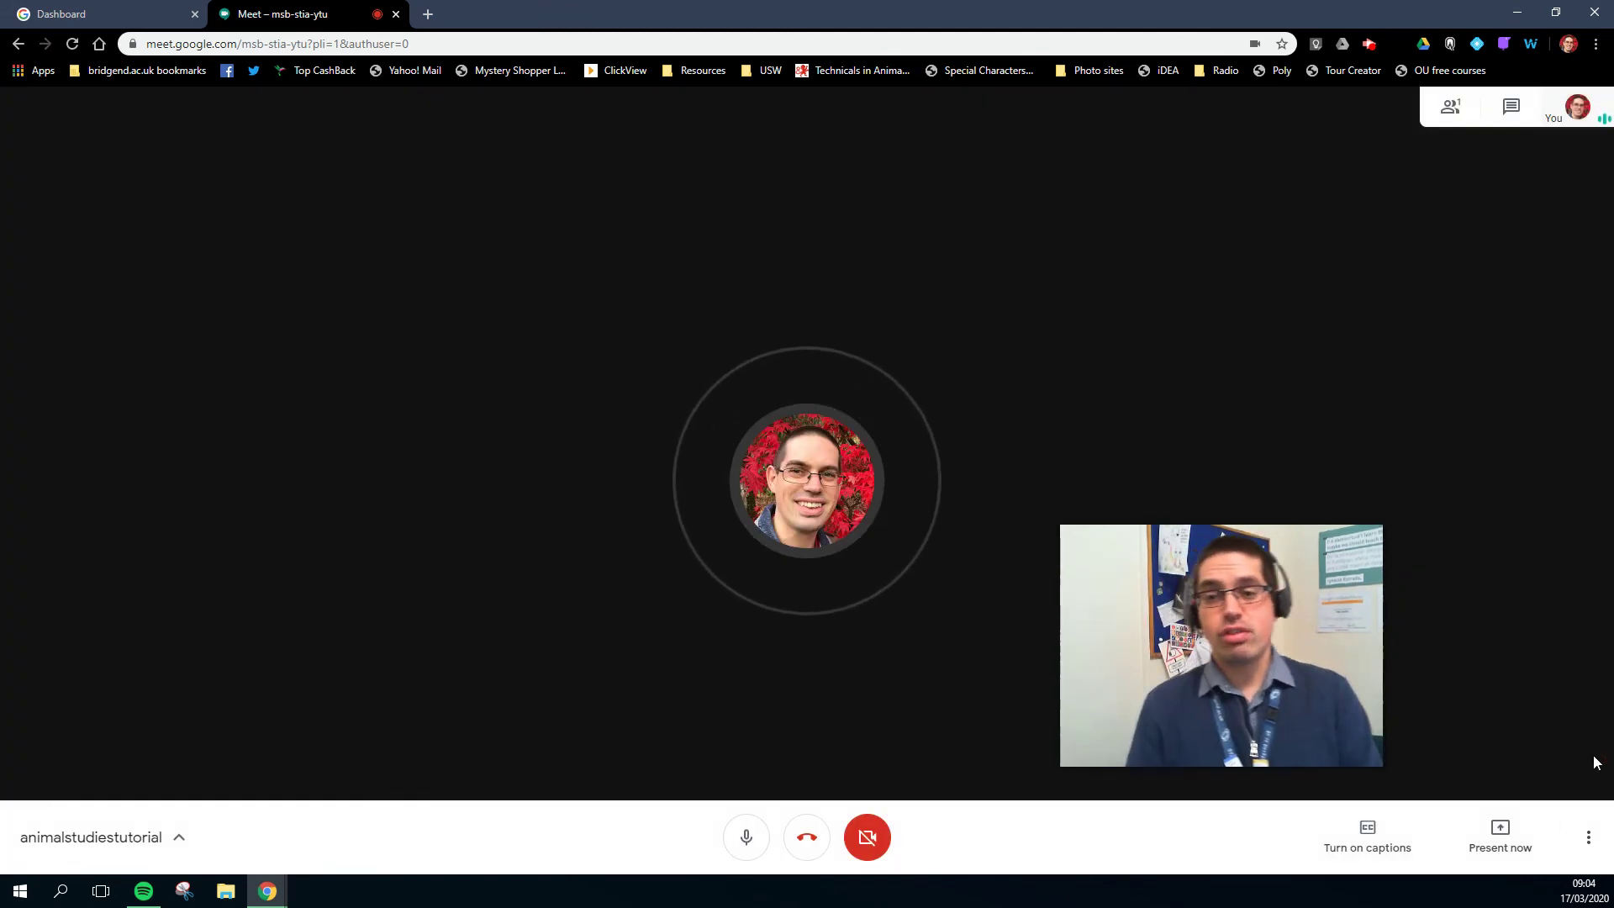
Review the additional meeting options, including using a phone for audio, and close them
left_click(1592, 828)
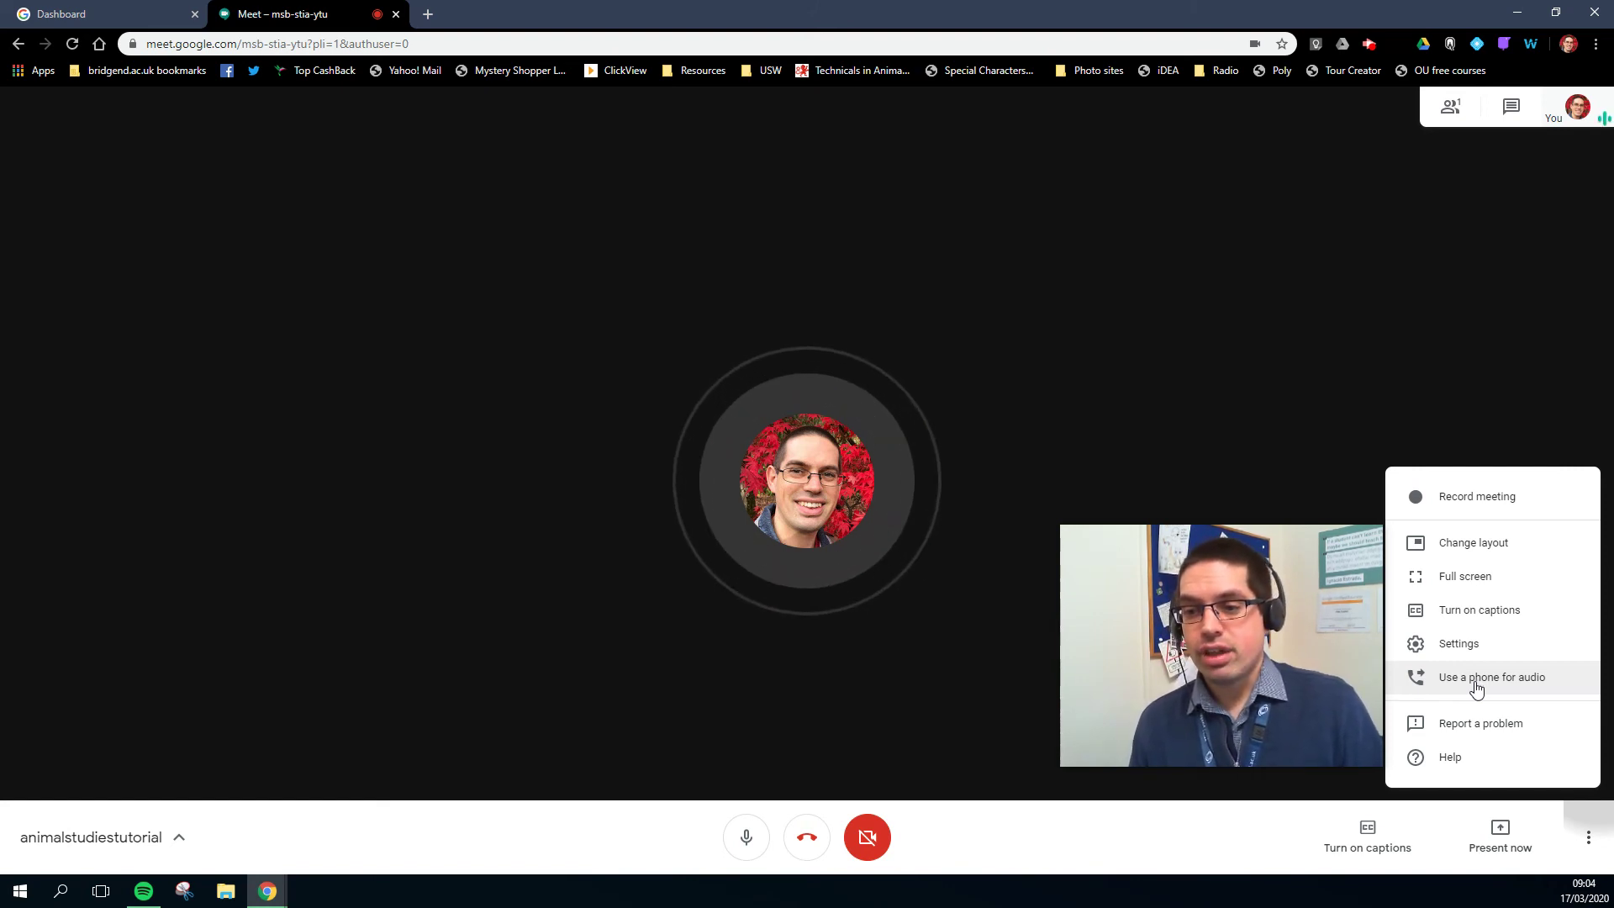
left_click(1452, 116)
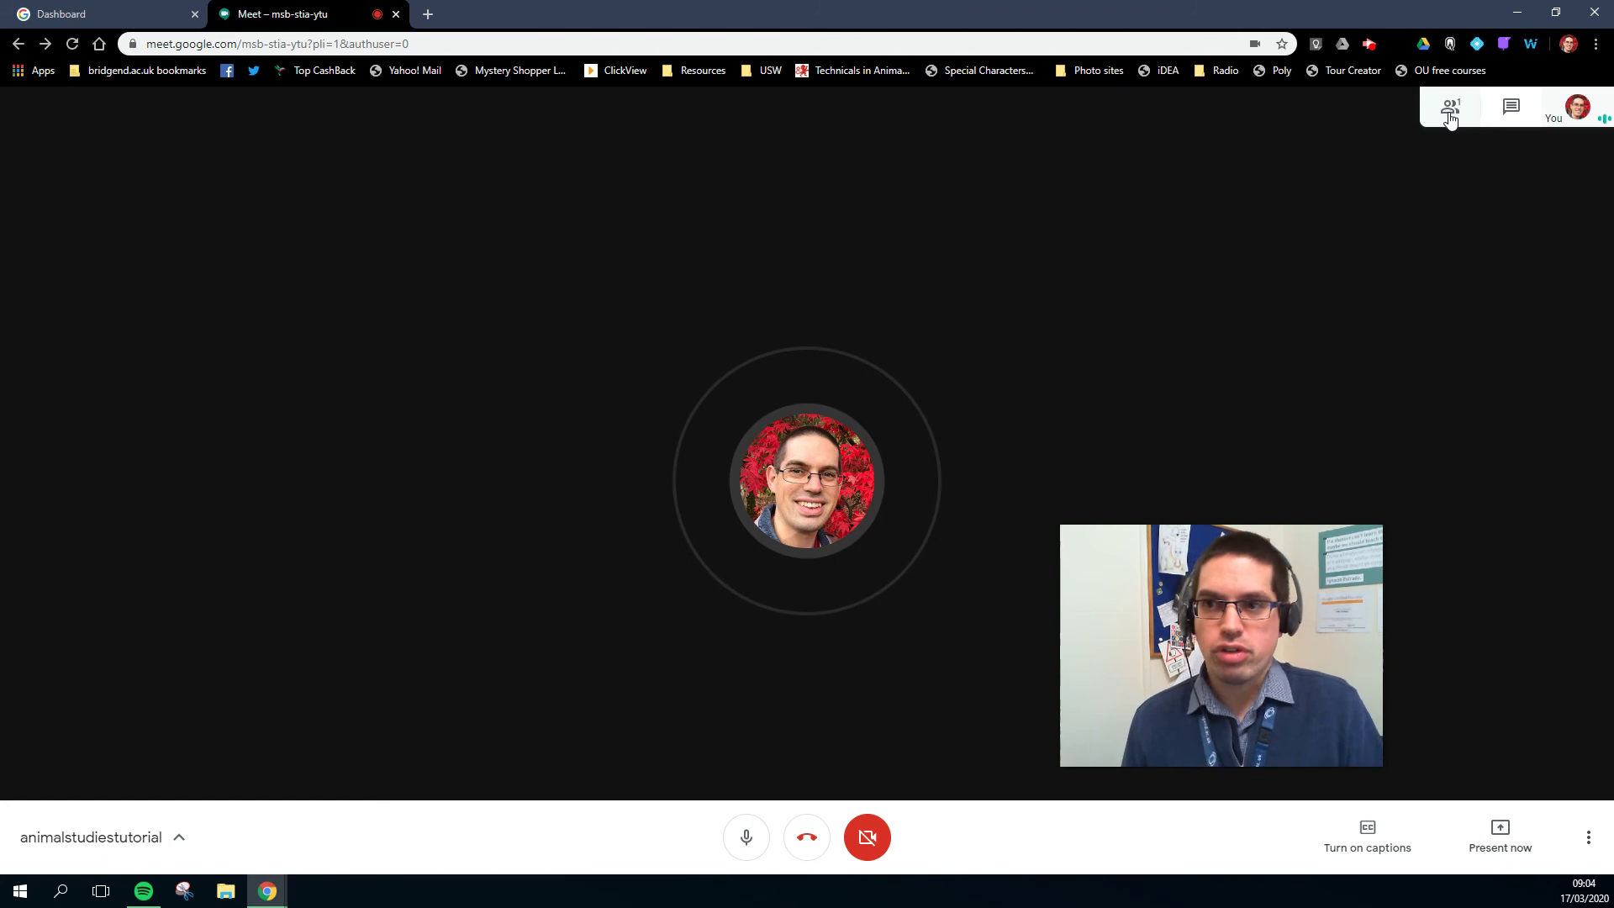
Review the meeting's participant list and the chat, and close the side panel
left_click(1450, 116)
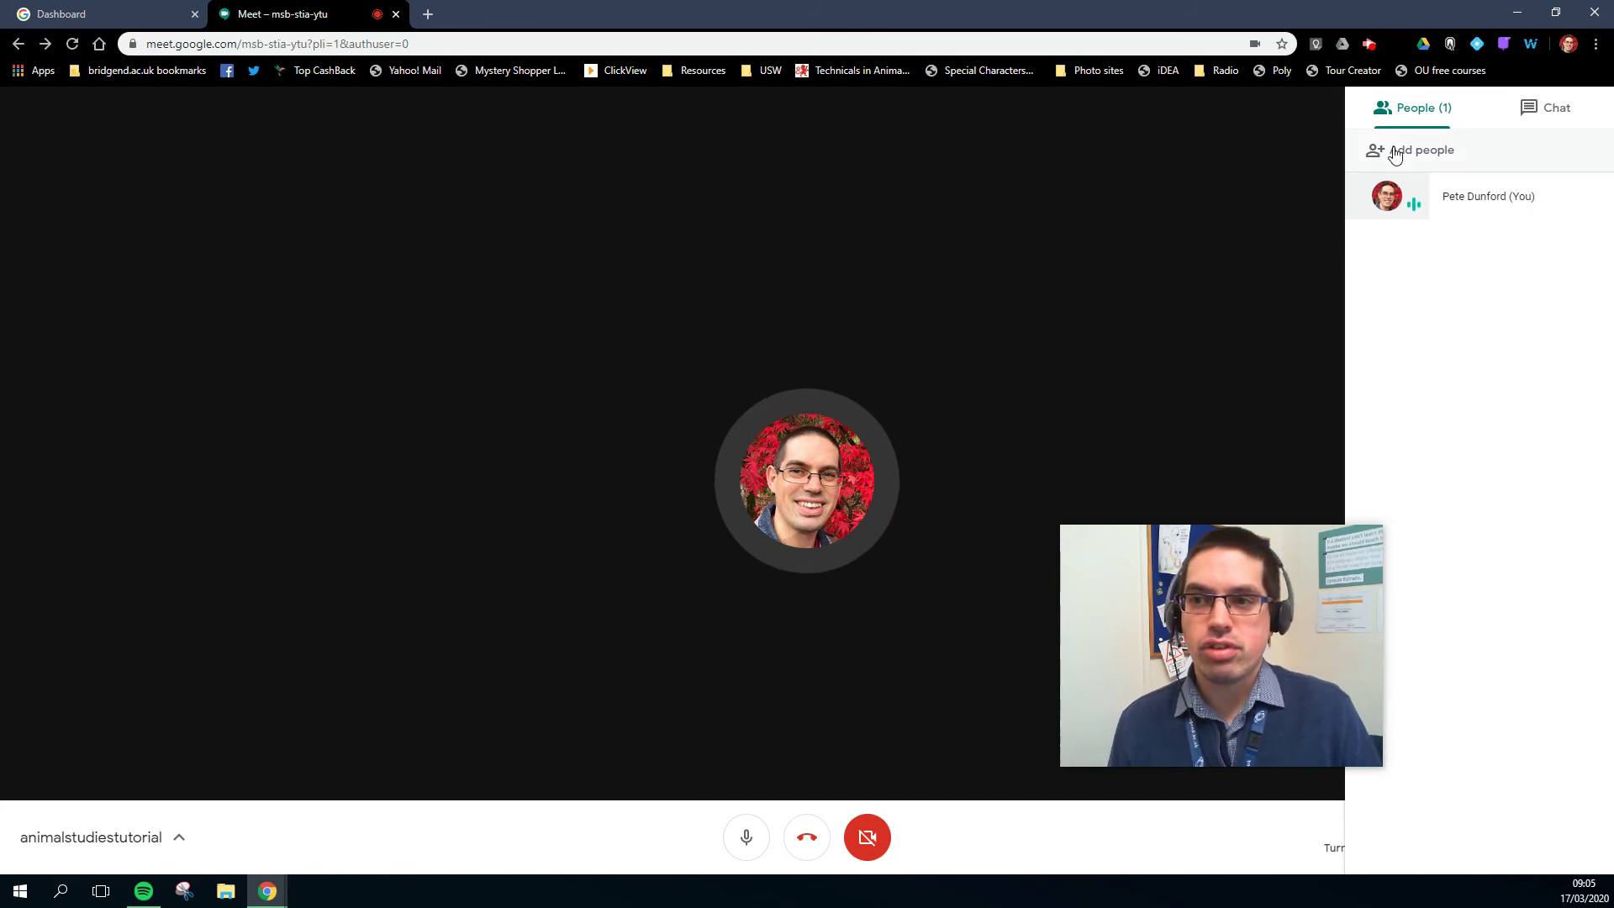
left_click(1548, 115)
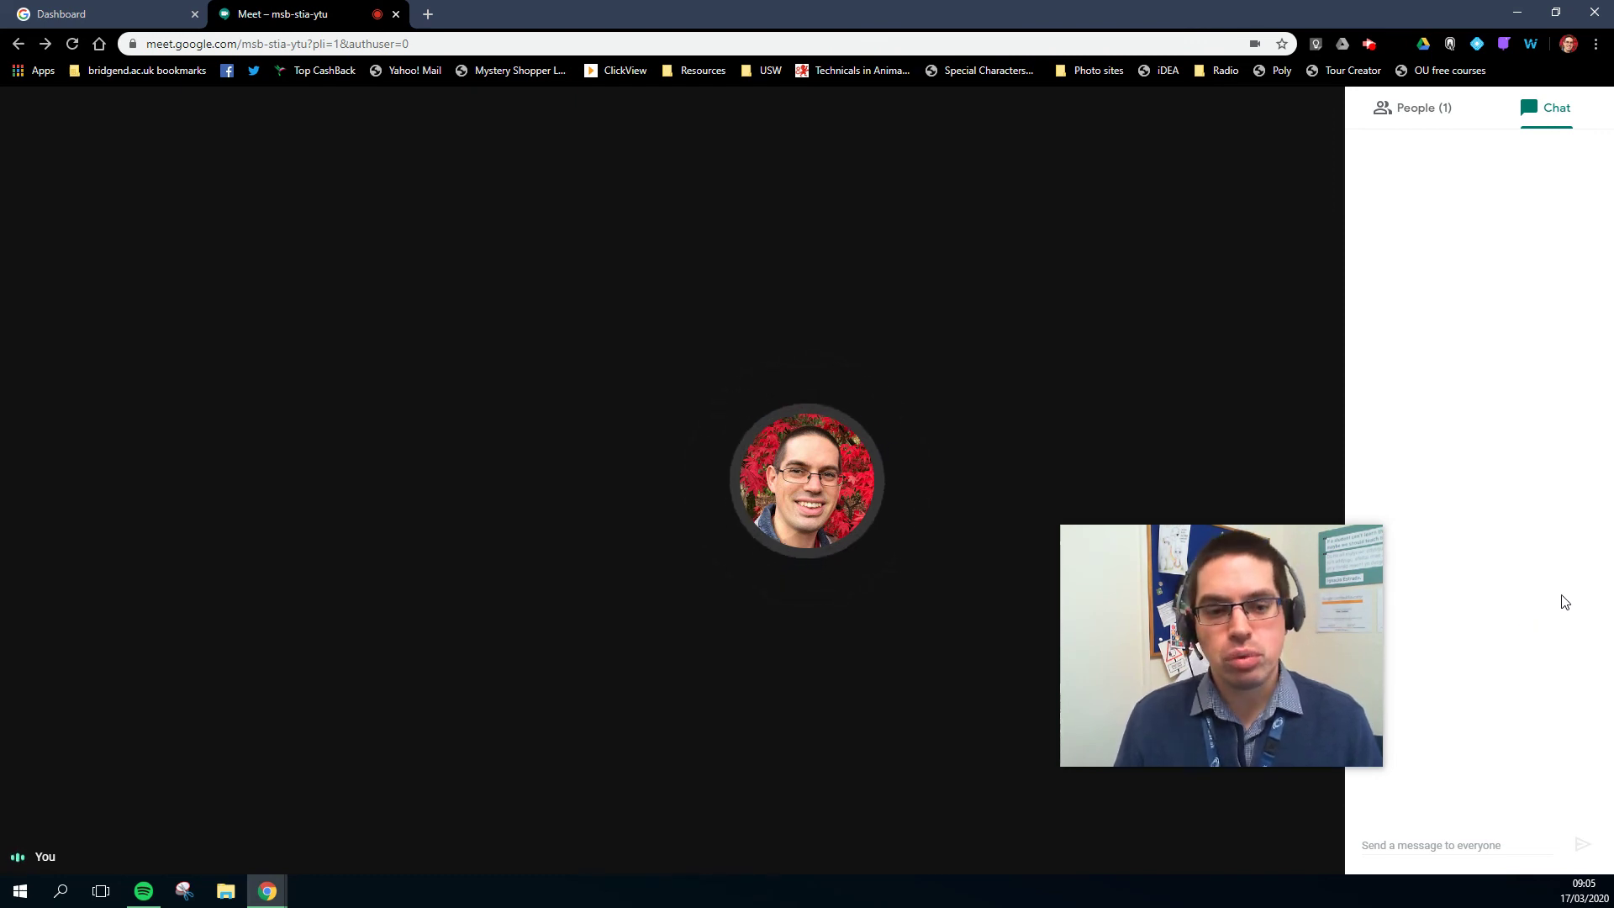
left_click(1248, 302)
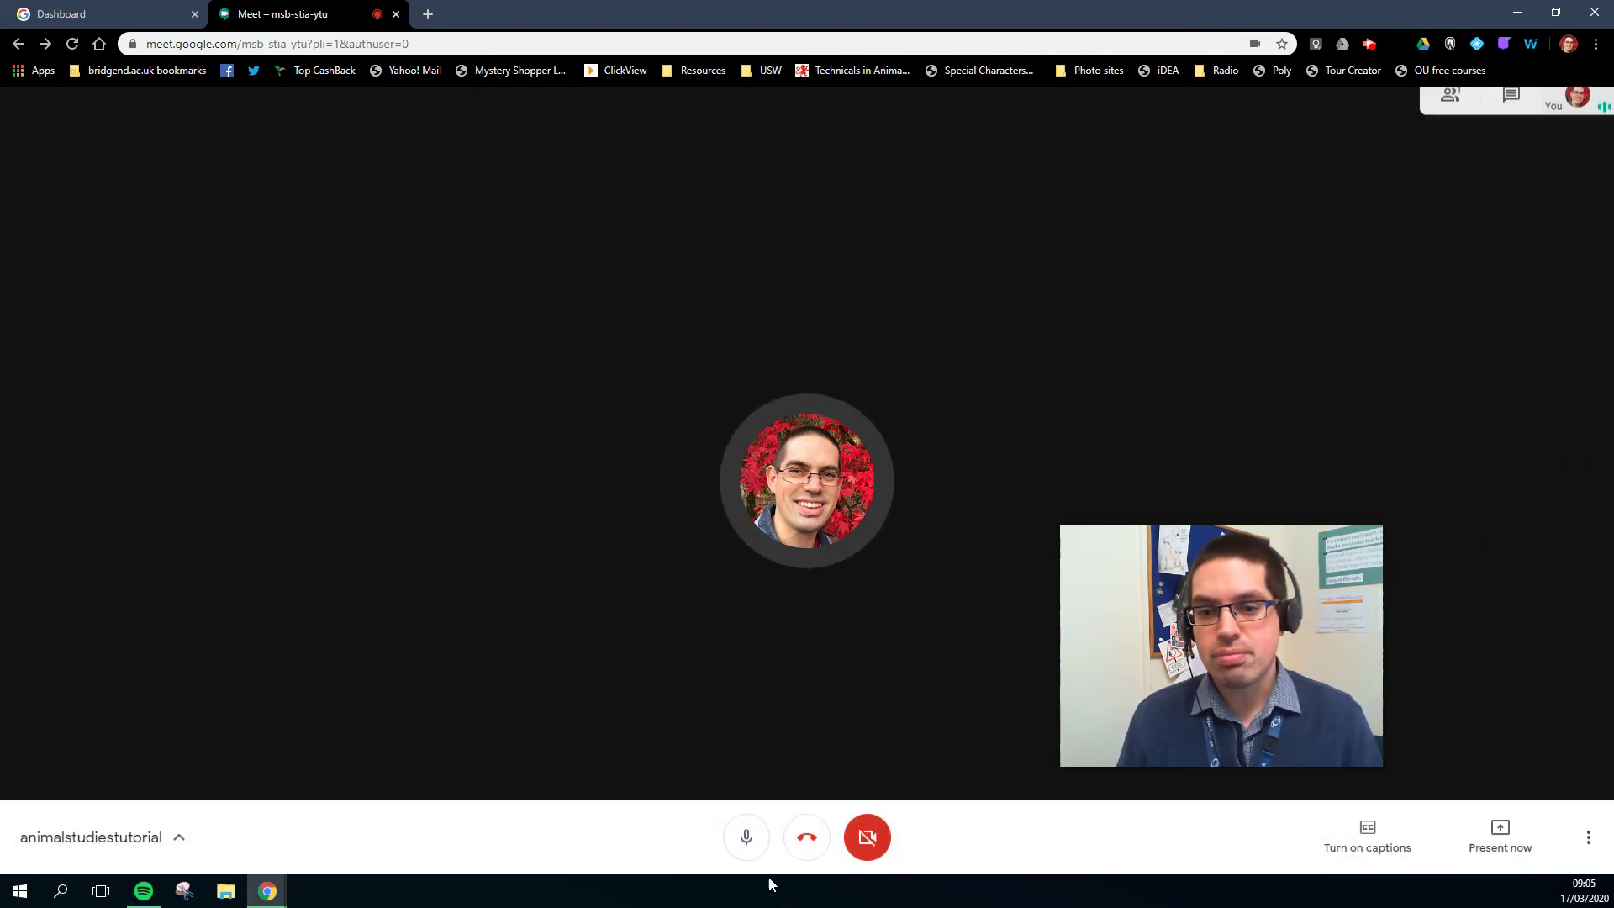
Leave the Animal Studies Tutorial meeting and close its browser tab to return to the dashboard
left_click(804, 849)
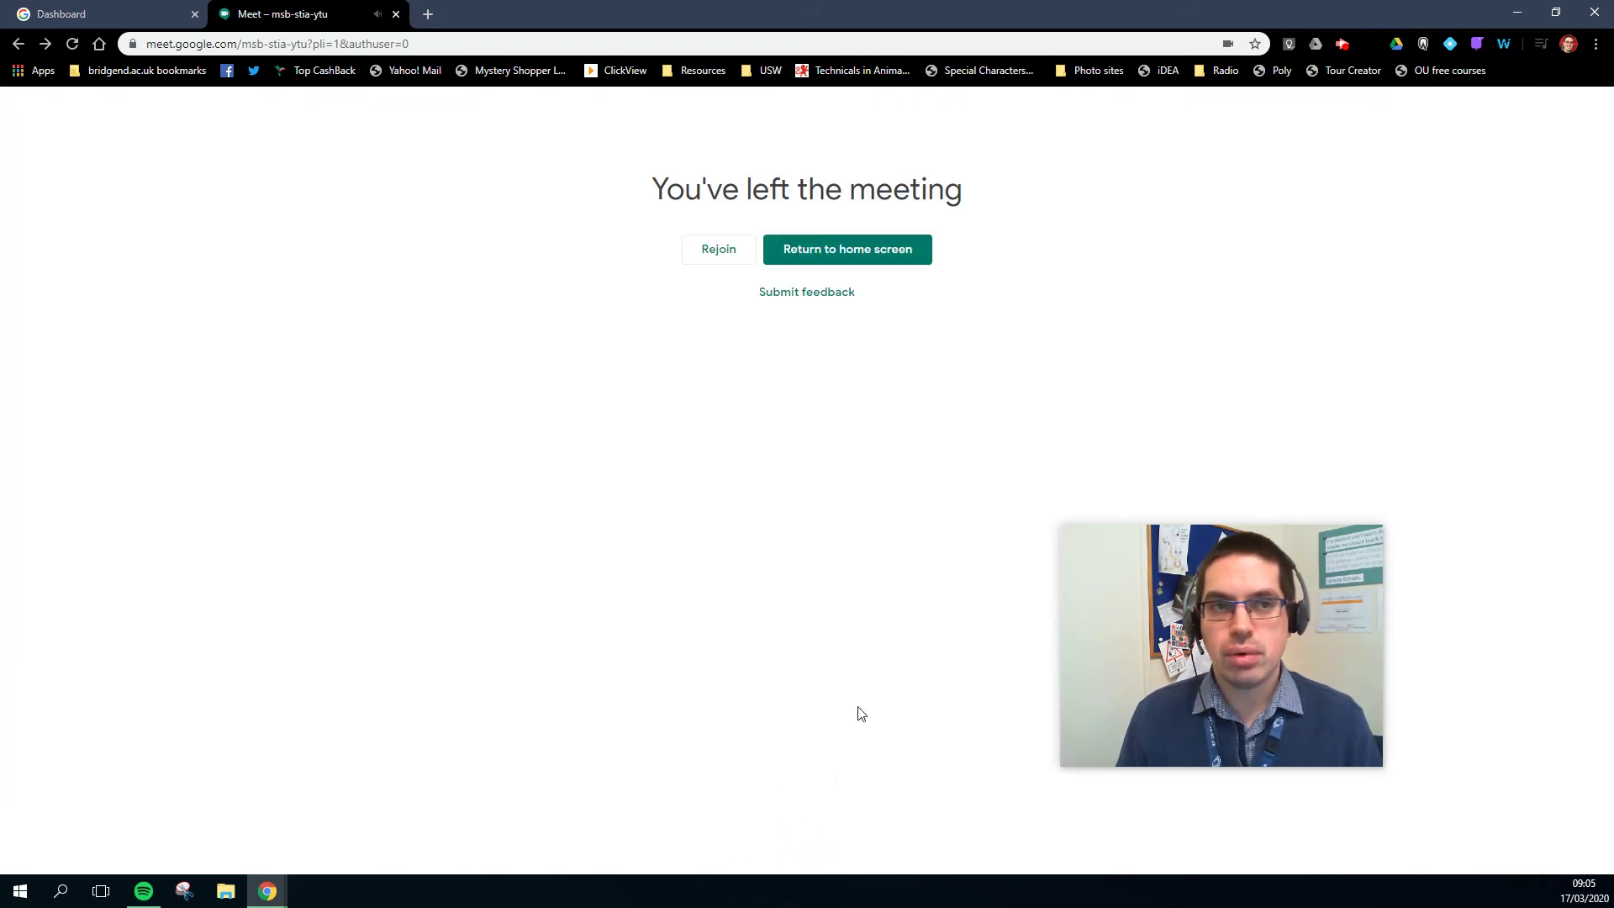
left_click(396, 14)
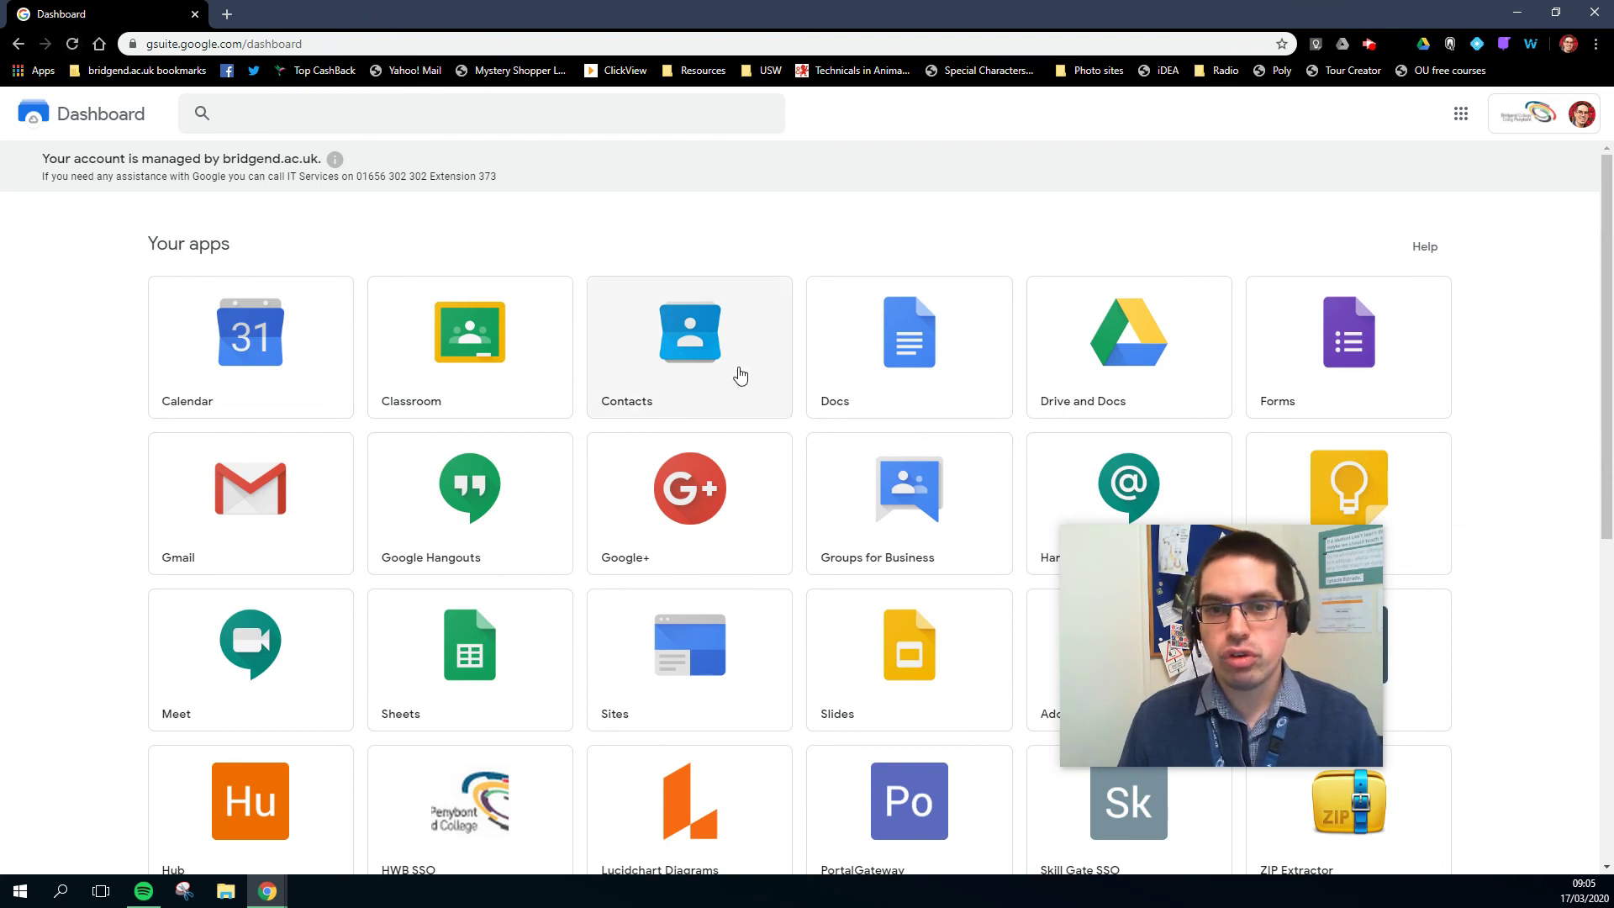
left_click(1236, 645)
left_click_drag(1236, 644, 1375, 713)
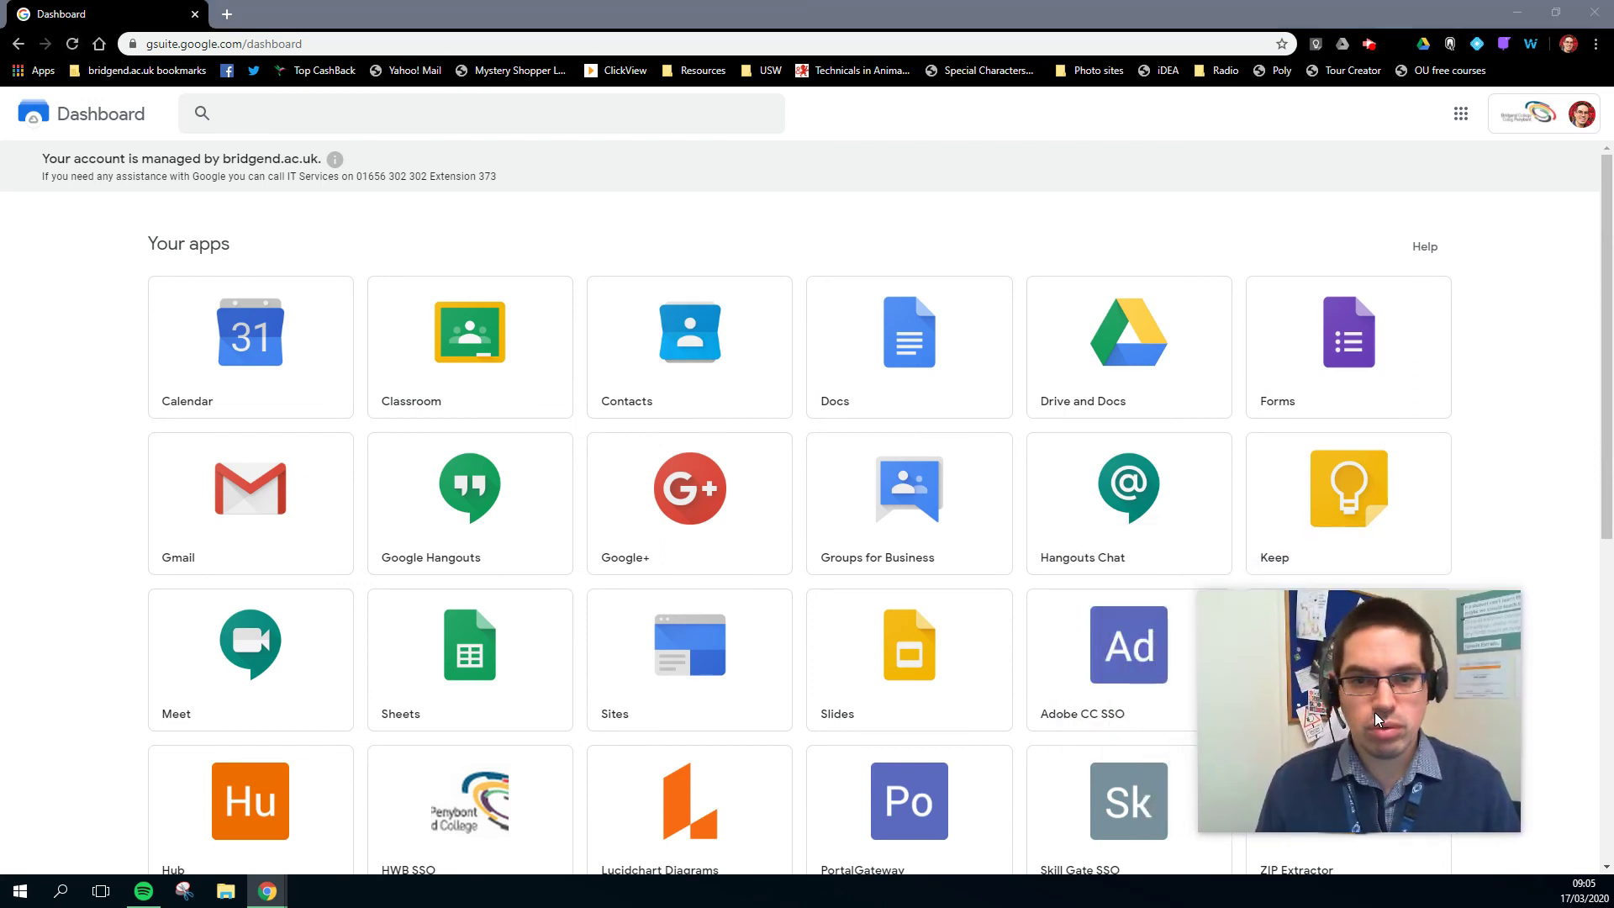
Switch to Google Calendar and go to the week of 30 March to 3 April 2020
left_click(292, 340)
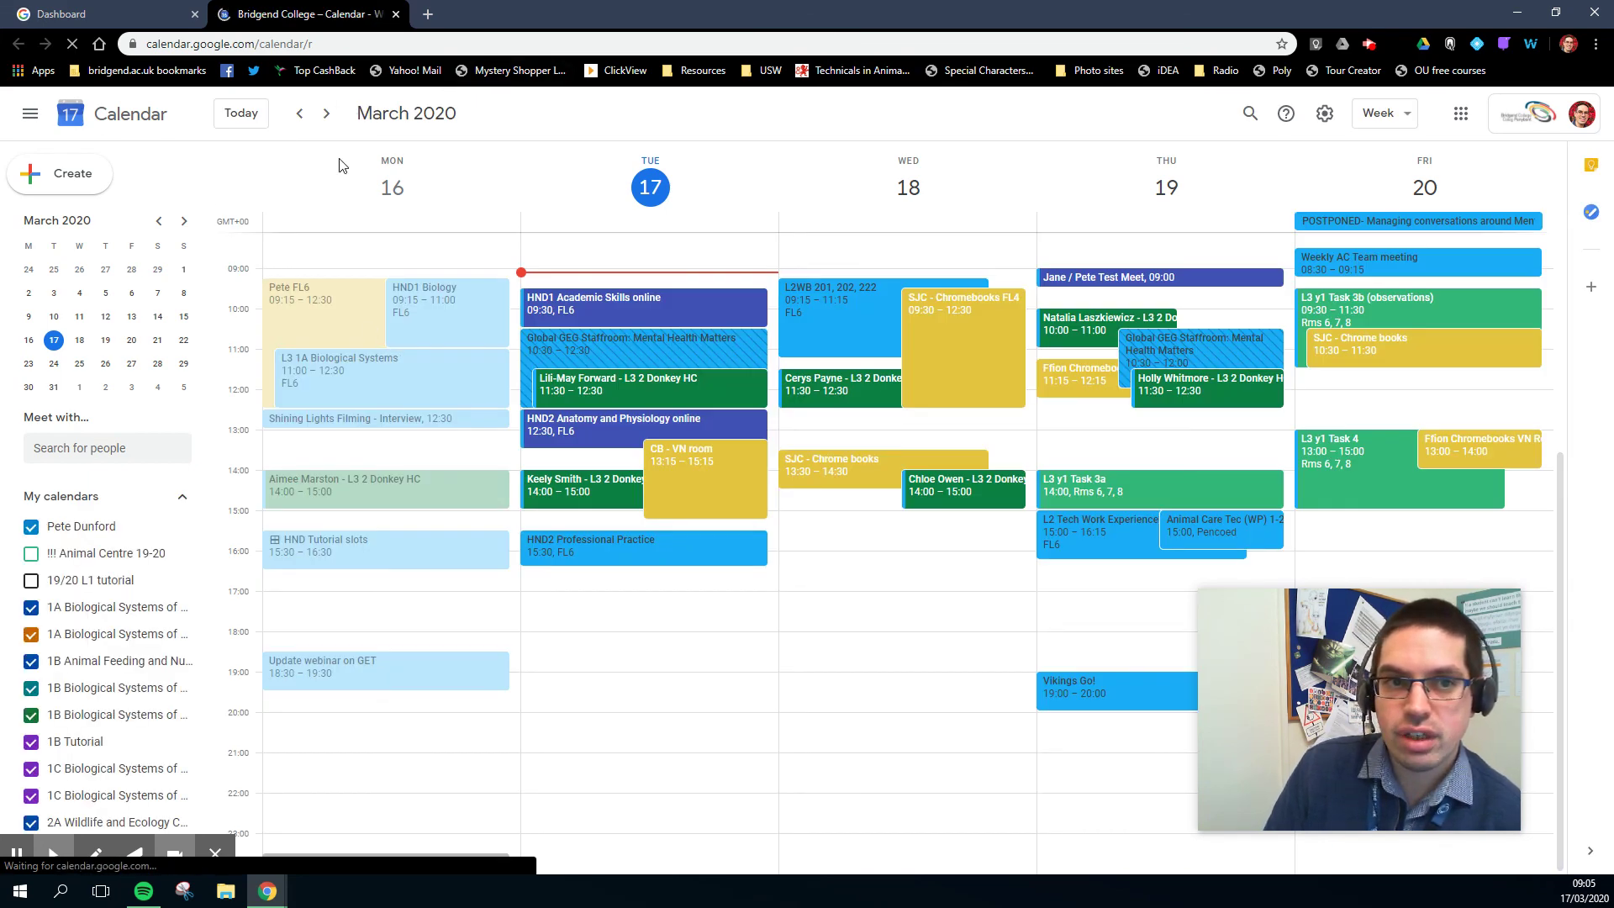
left_click(326, 120)
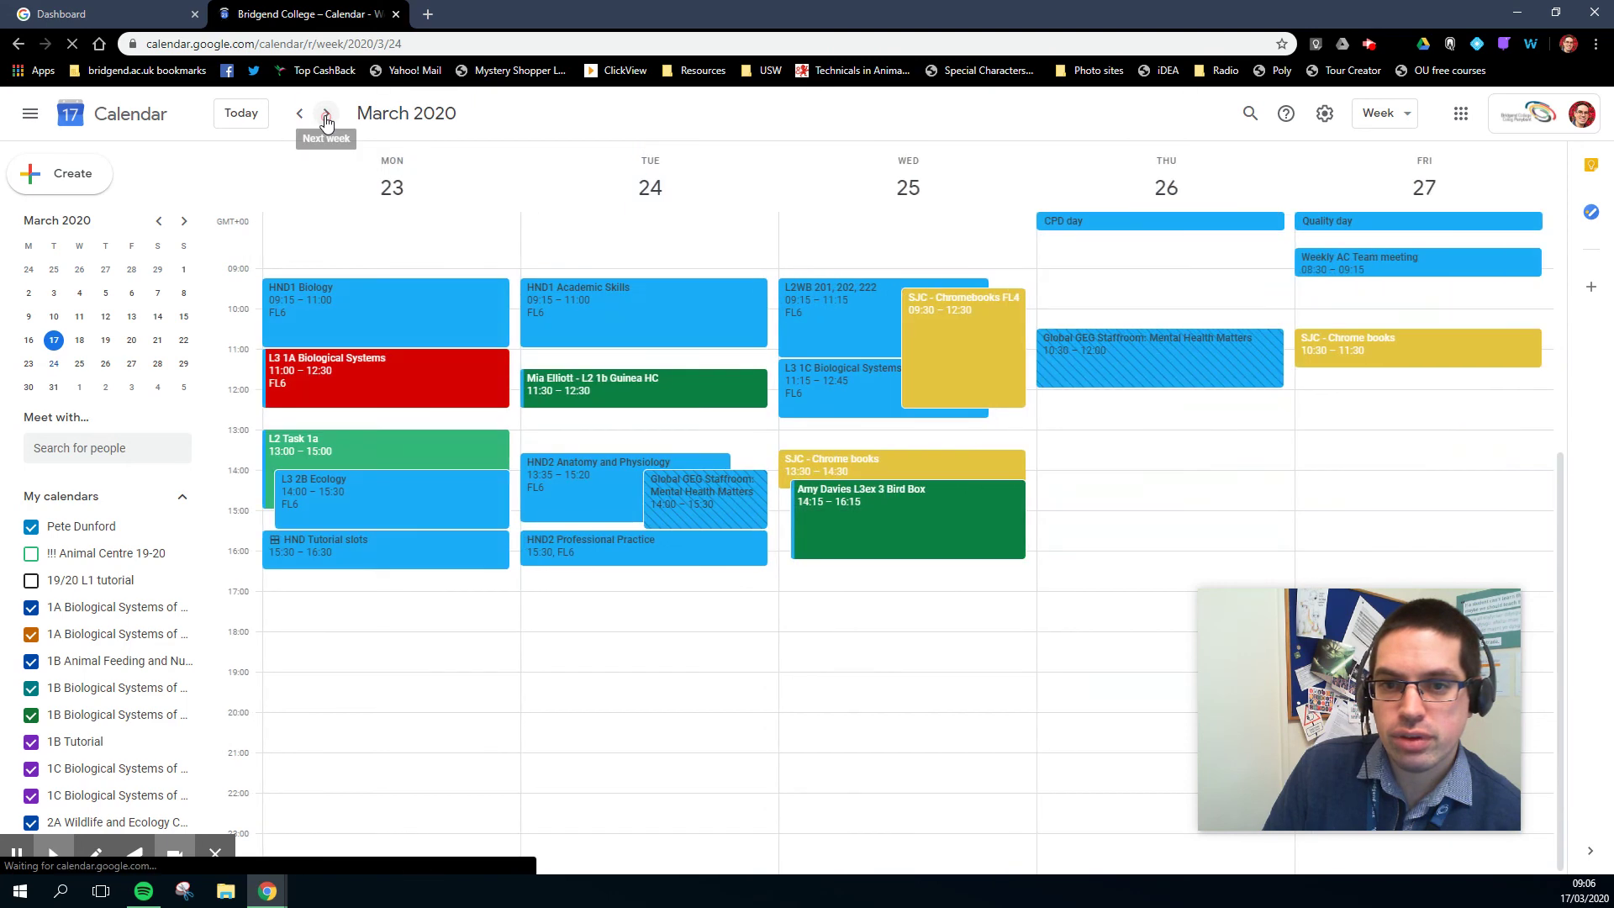
left_click(326, 119)
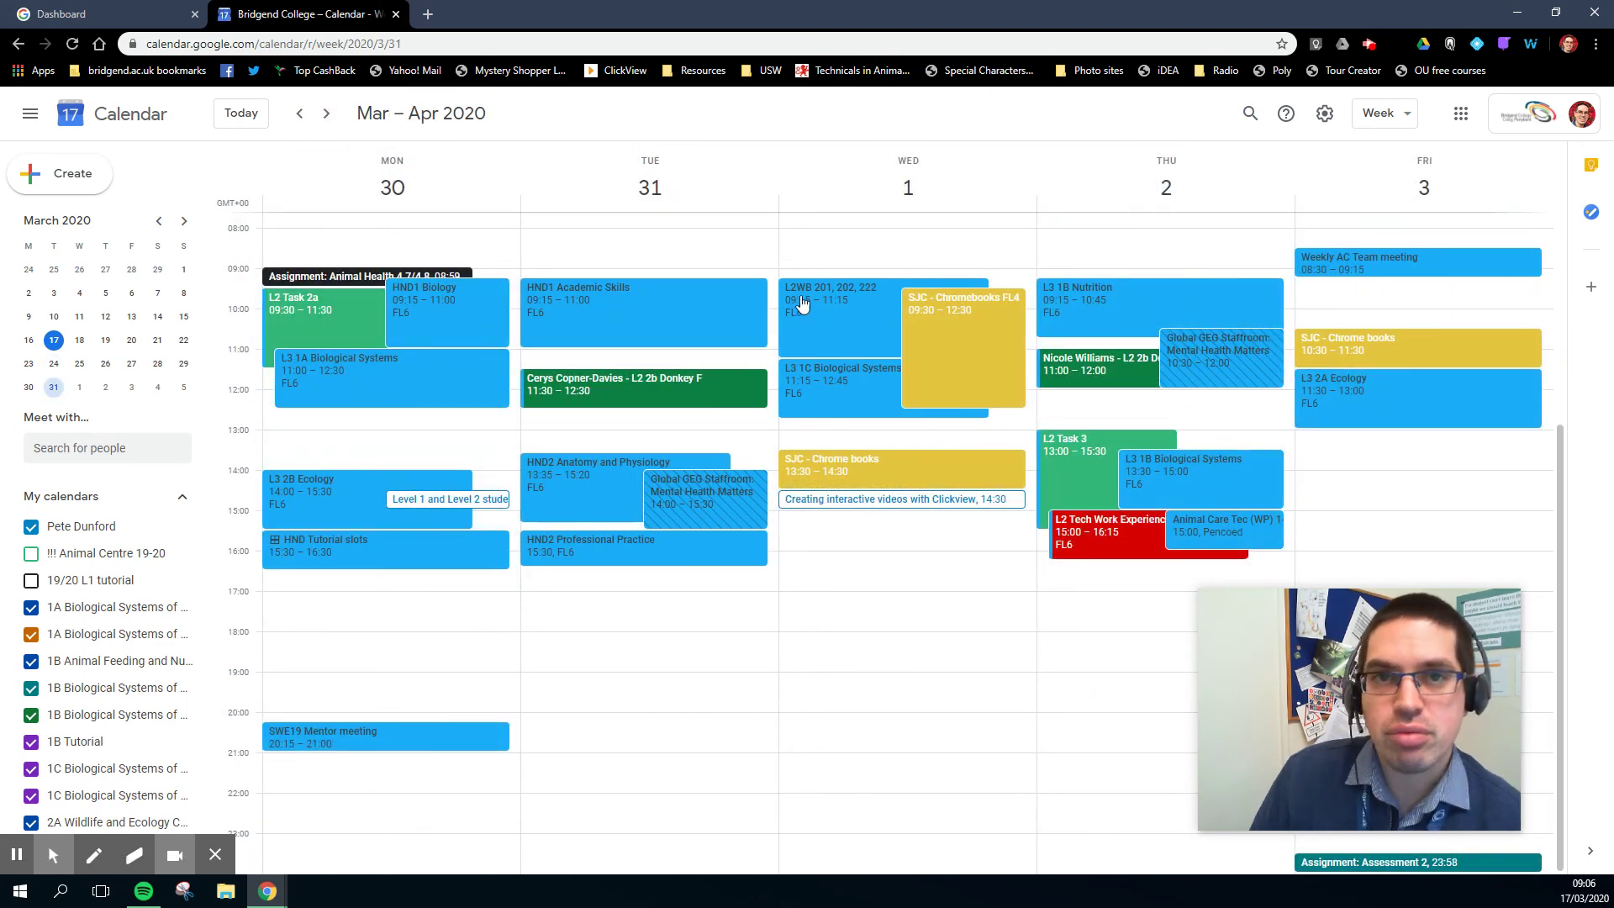
Add Hangouts Meet conferencing to the L2WB 201, 202, 222 event on Wednesday 1 April and copy the meeting's link address
left_click(853, 330)
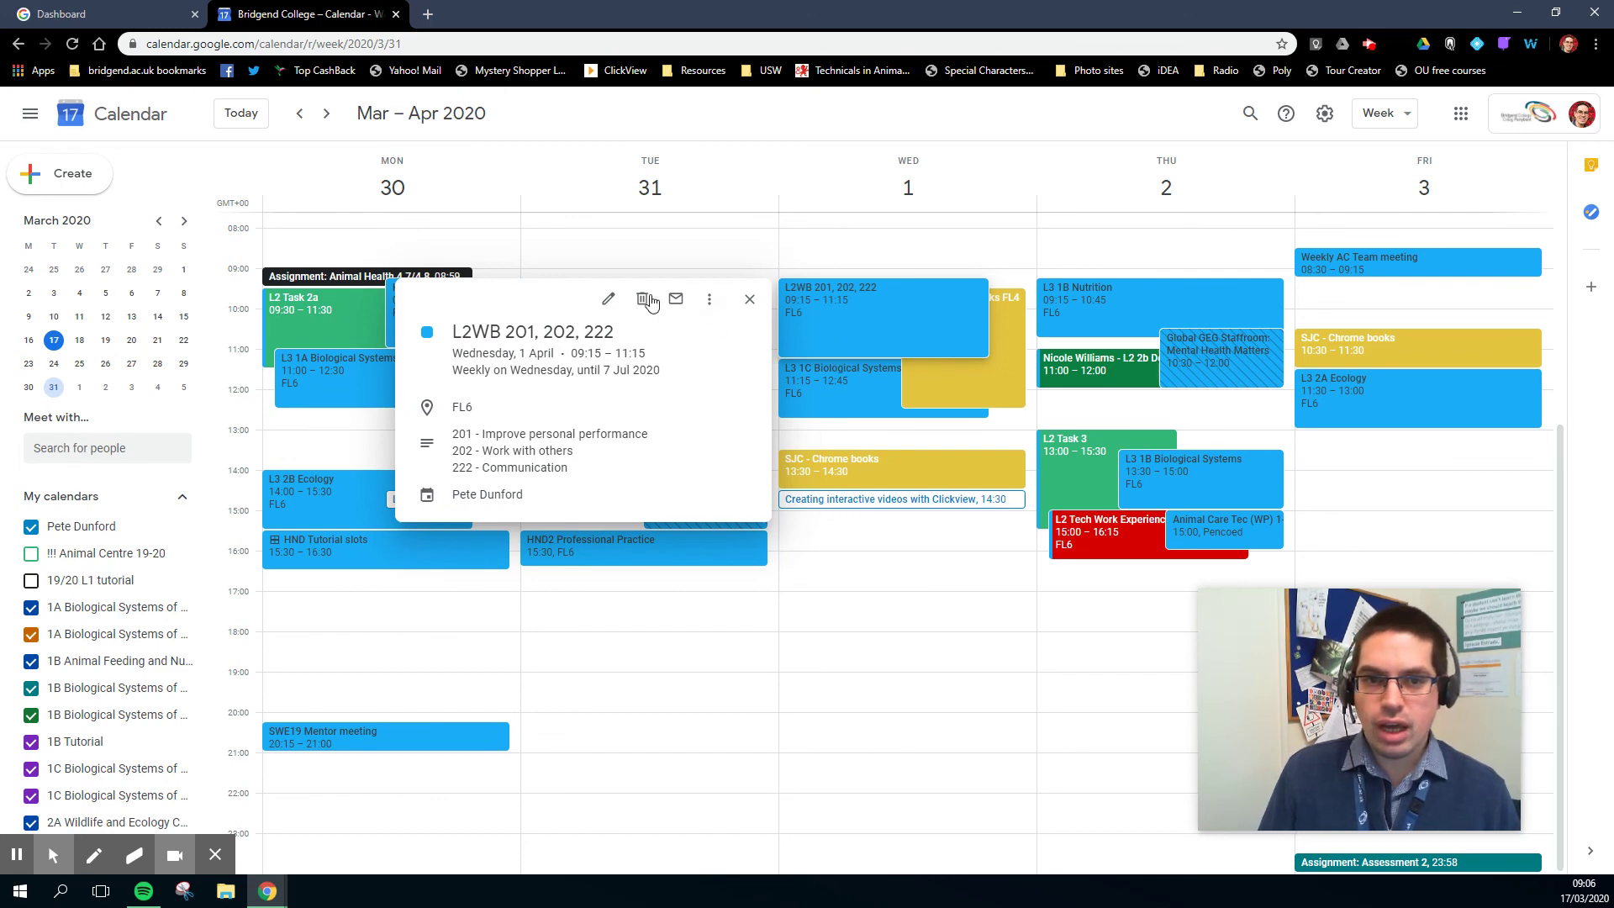
left_click(610, 301)
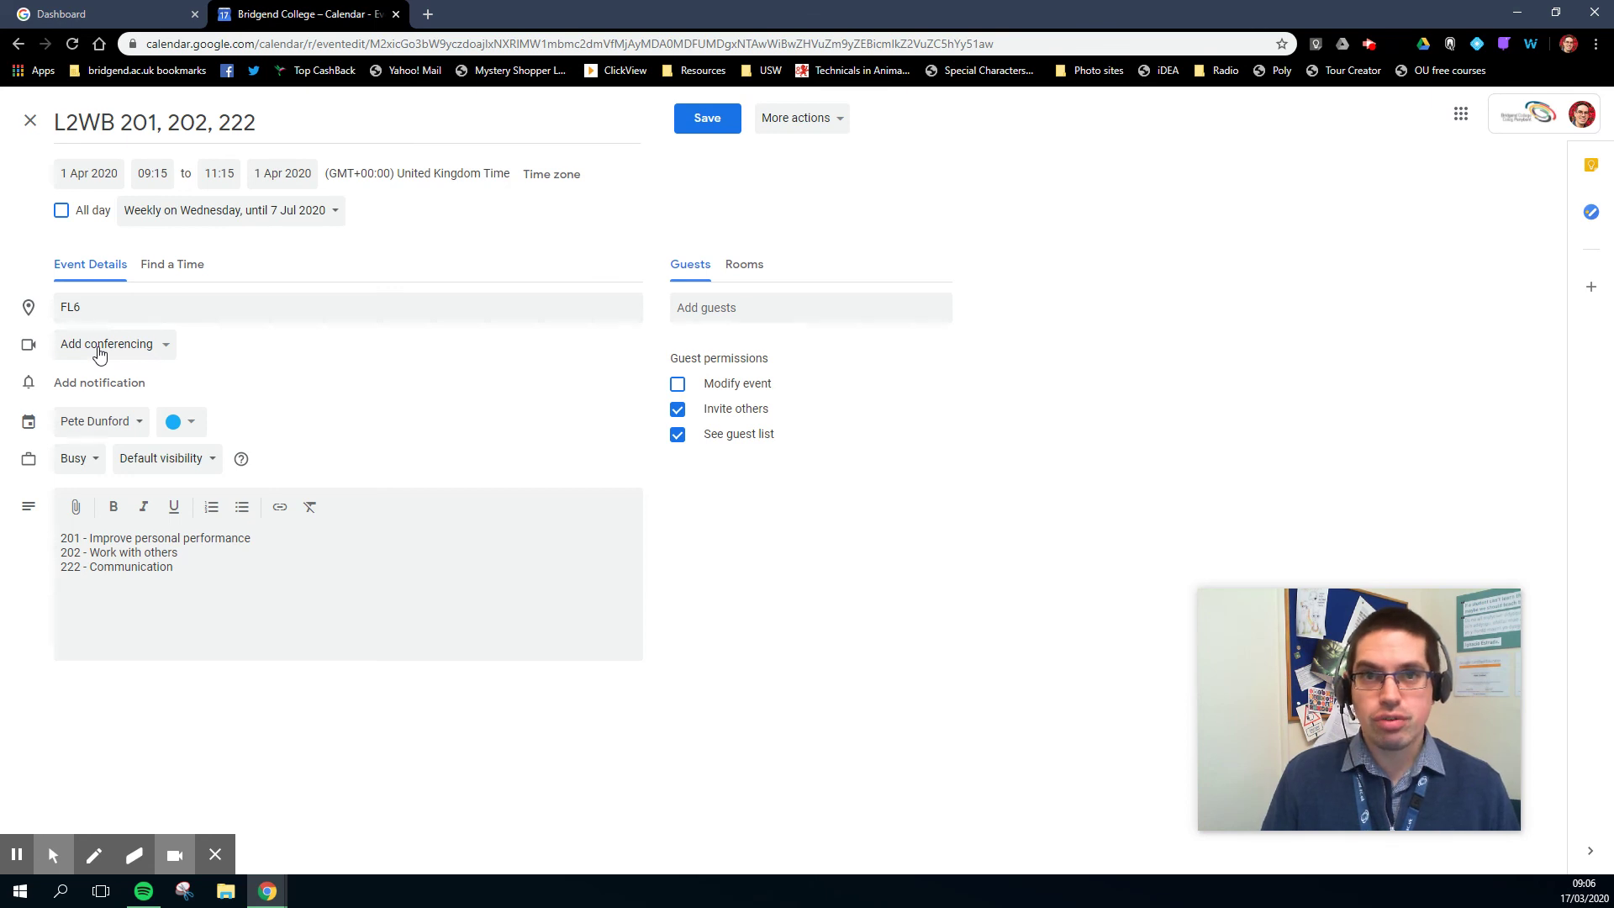
left_click(134, 346)
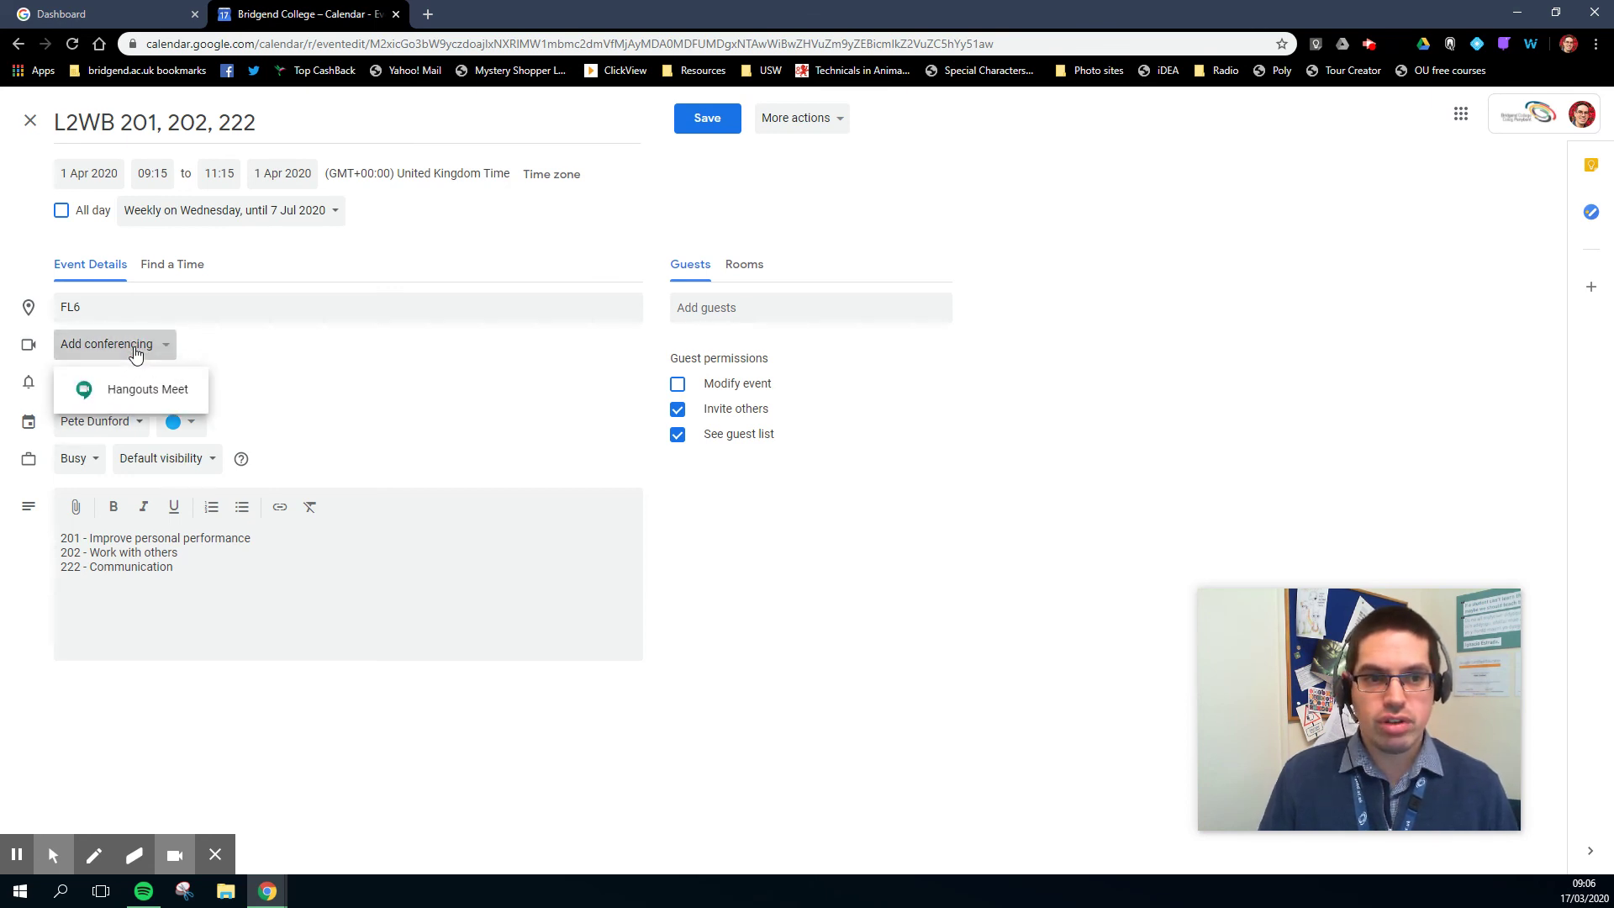
left_click(139, 397)
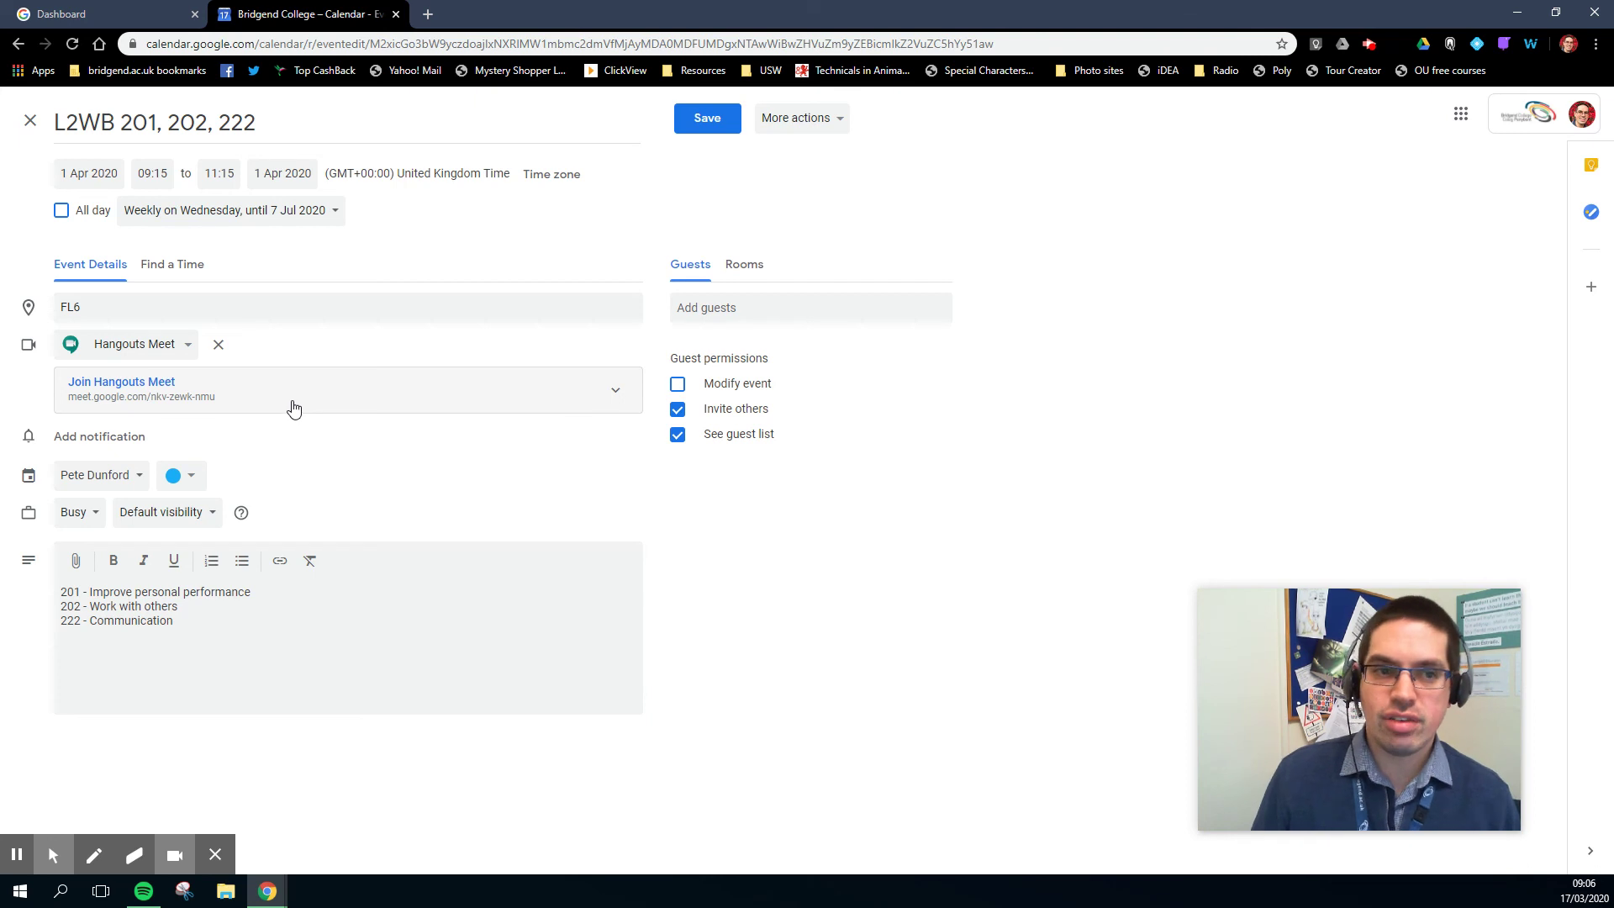
right_click(159, 389)
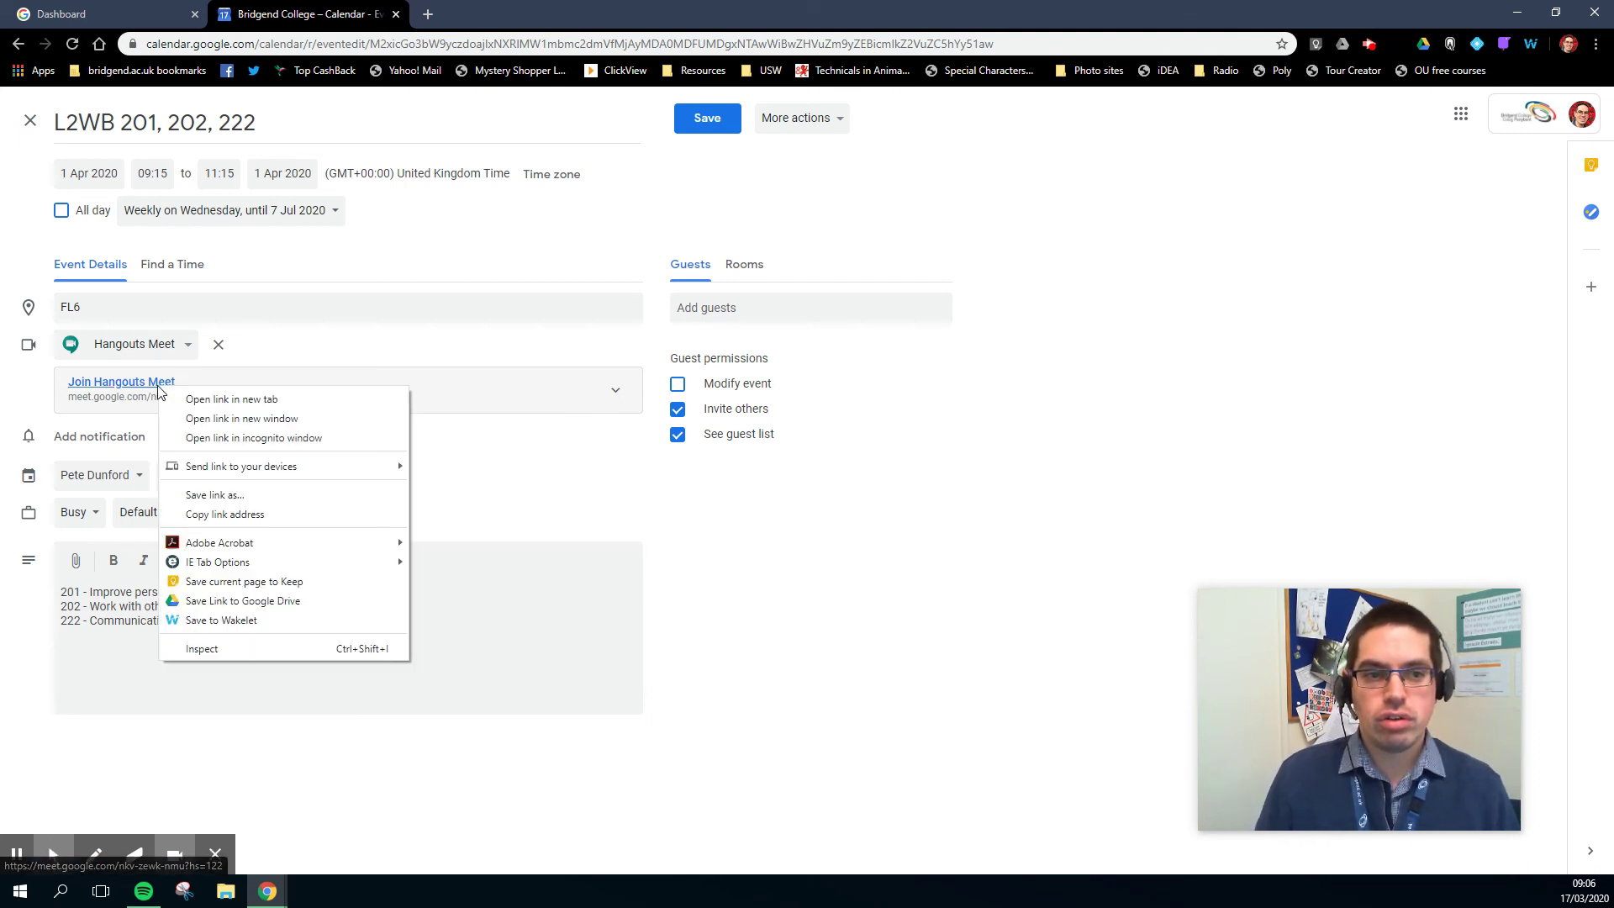
left_click(280, 519)
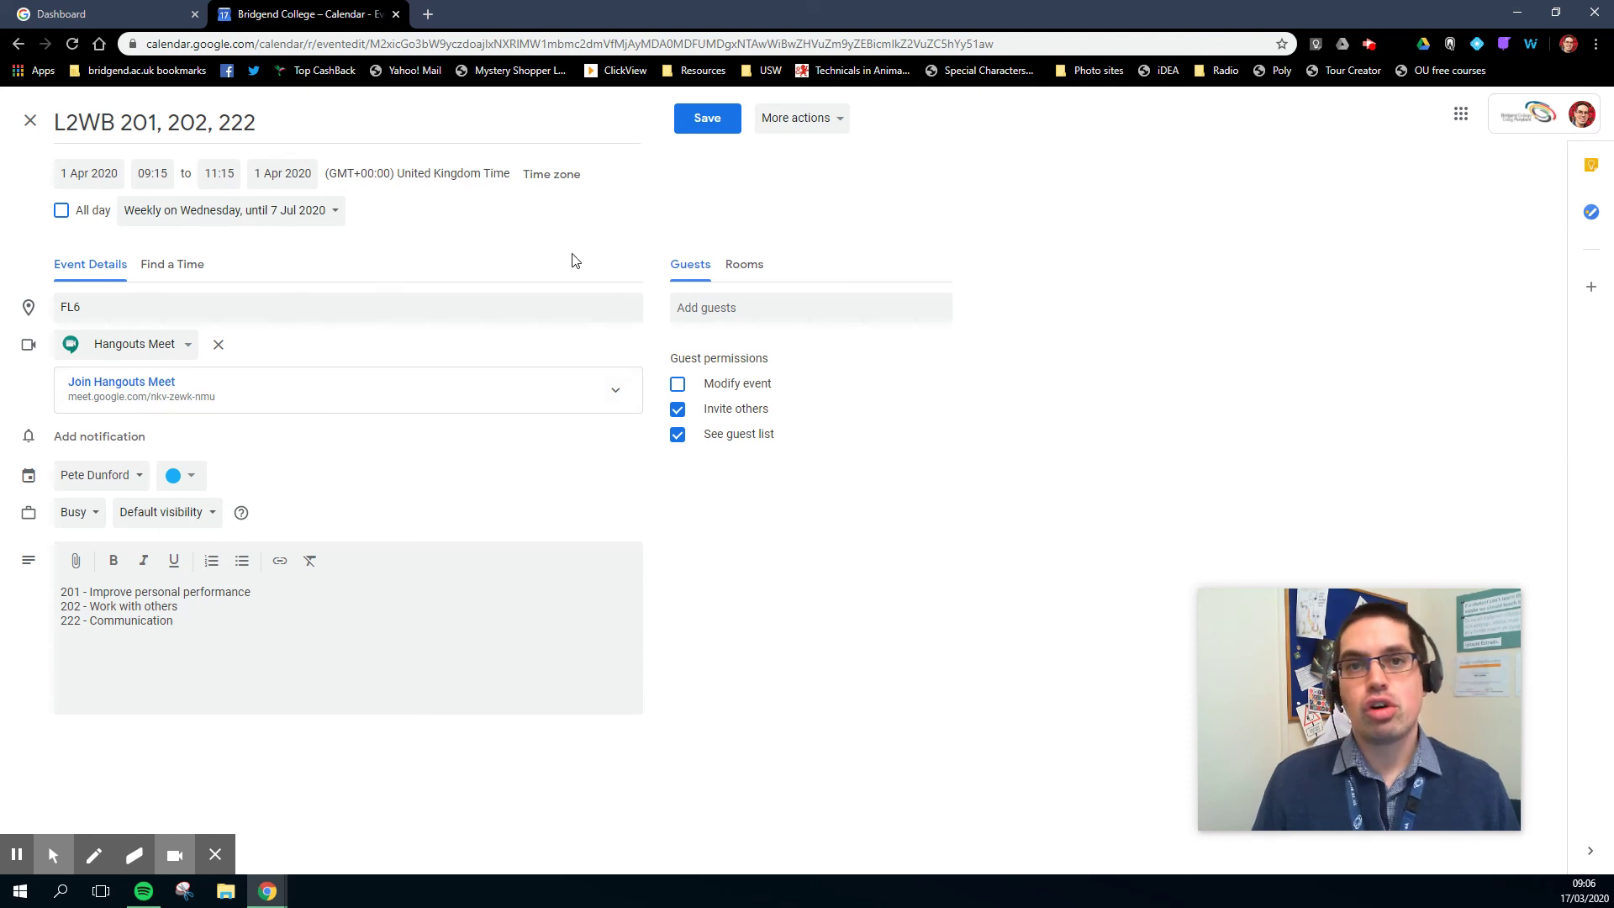